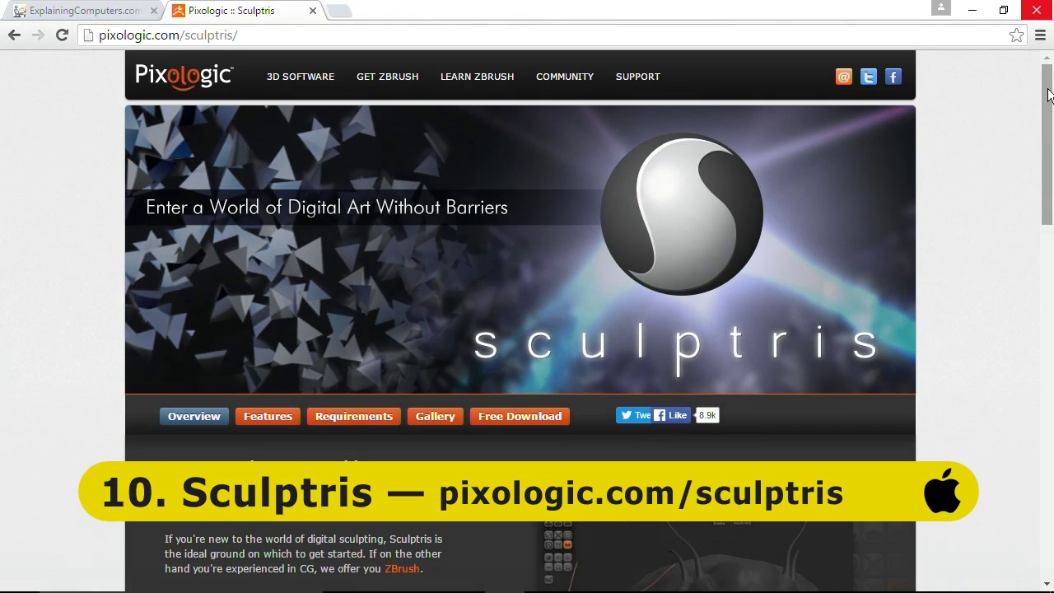
# Raise and inflate a round bulge on the blue blob's surface with the Inflate brush.
pyautogui.moveTo(1048, 95); pyautogui.dragTo(1048, 244)
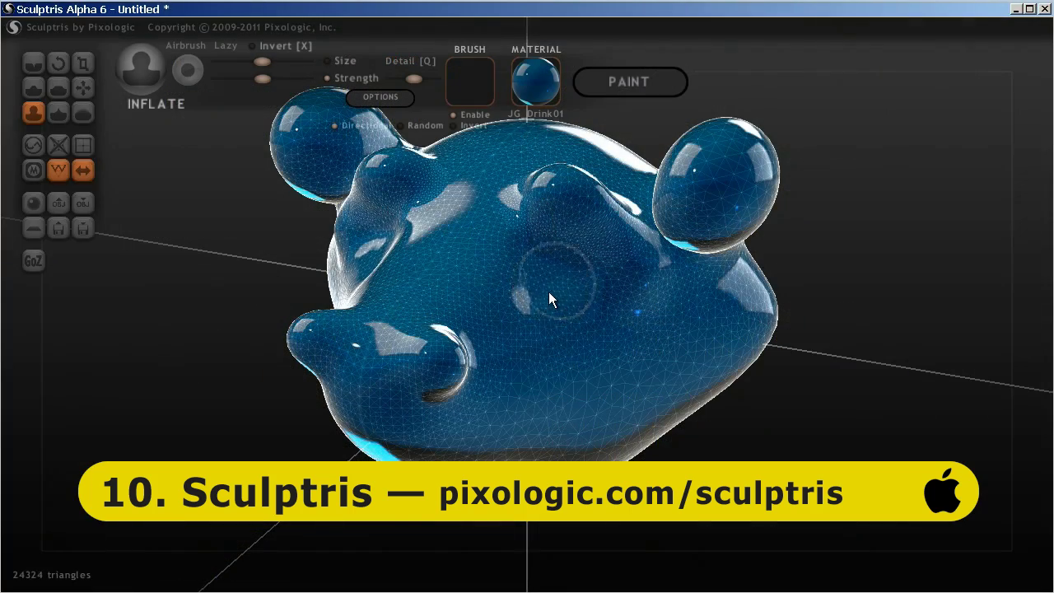
pyautogui.moveTo(549, 293)
pyautogui.mouseDown()
pyautogui.moveTo(559, 286)
pyautogui.moveTo(558, 300)
pyautogui.moveTo(563, 285)
pyautogui.mouseUp()
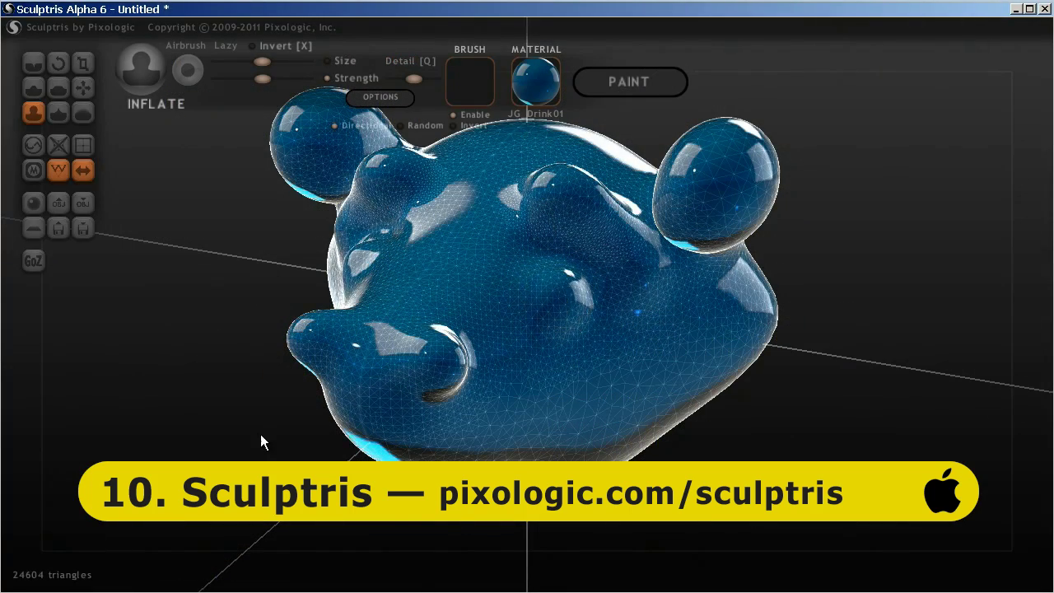
pyautogui.moveTo(260, 434); pyautogui.dragTo(159, 403)
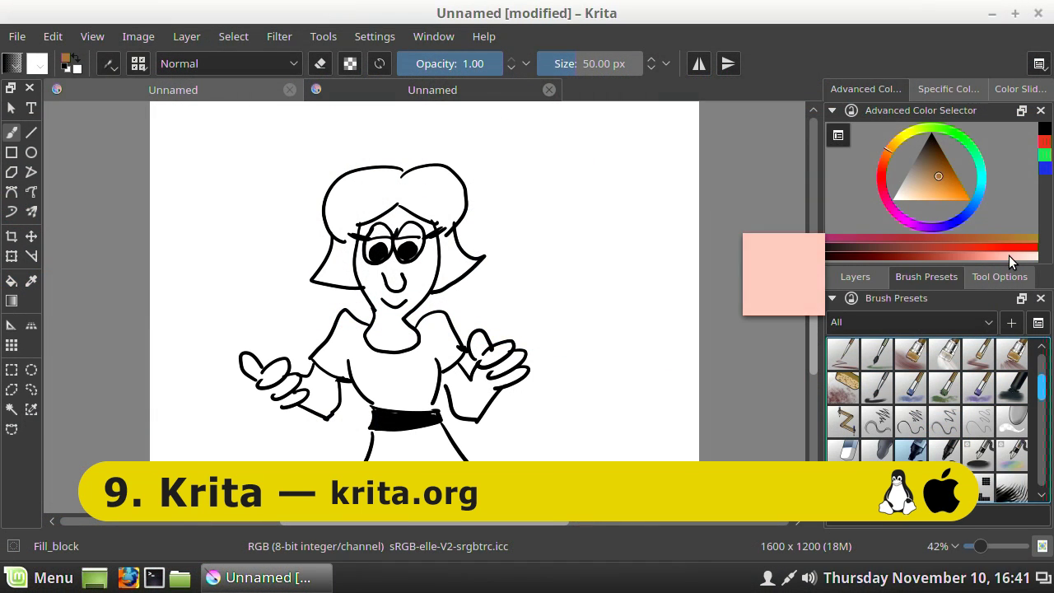
# Paint the cartoon woman's face with a soft pink skin tone.
pyautogui.click(1011, 259)
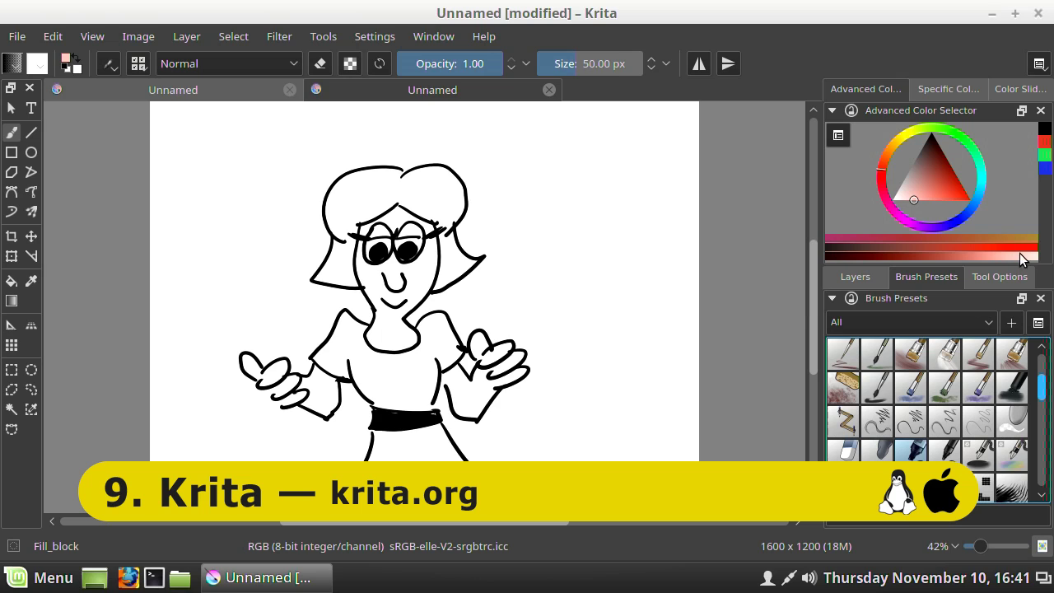
pyautogui.click(914, 194)
pyautogui.moveTo(914, 194); pyautogui.dragTo(909, 188)
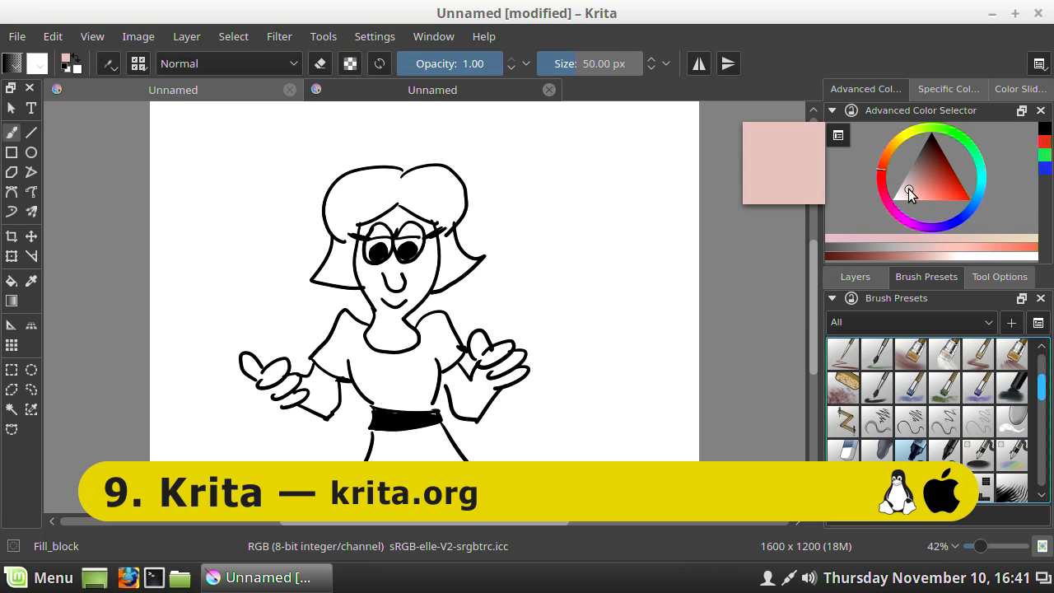
pyautogui.moveTo(366, 277)
pyautogui.mouseDown()
pyautogui.moveTo(367, 225)
pyautogui.moveTo(394, 216)
pyautogui.moveTo(377, 231)
pyautogui.moveTo(412, 229)
pyautogui.moveTo(396, 313)
pyautogui.moveTo(469, 387)
pyautogui.moveTo(293, 397)
pyautogui.mouseUp()
# Brush yellow onto the hair and red over the shirt and skirt.
pyautogui.click(955, 202)
pyautogui.moveTo(444, 177)
pyautogui.mouseDown()
pyautogui.moveTo(370, 185)
pyautogui.moveTo(453, 247)
pyautogui.moveTo(429, 181)
pyautogui.mouseUp()
pyautogui.click(953, 180)
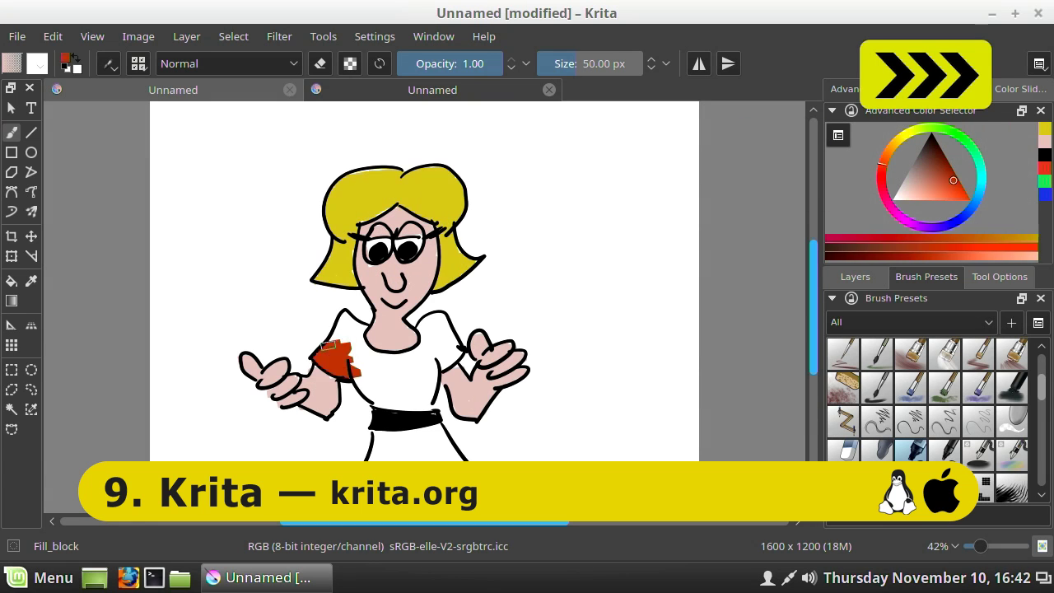
pyautogui.moveTo(346, 329); pyautogui.dragTo(412, 387)
pyautogui.moveTo(416, 317); pyautogui.dragTo(449, 387)
pyautogui.moveTo(449, 387)
pyautogui.mouseDown()
pyautogui.moveTo(379, 444)
pyautogui.moveTo(453, 453)
pyautogui.mouseUp()
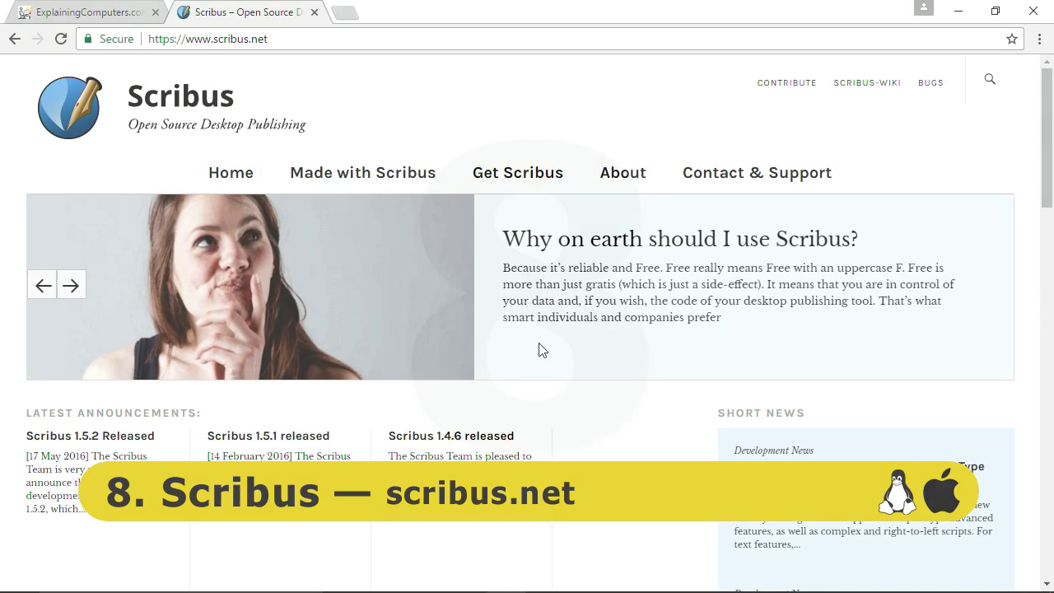
# Open the Scribus Stable branch page from Get Scribus and scroll to its download links.
pyautogui.moveTo(517, 183)
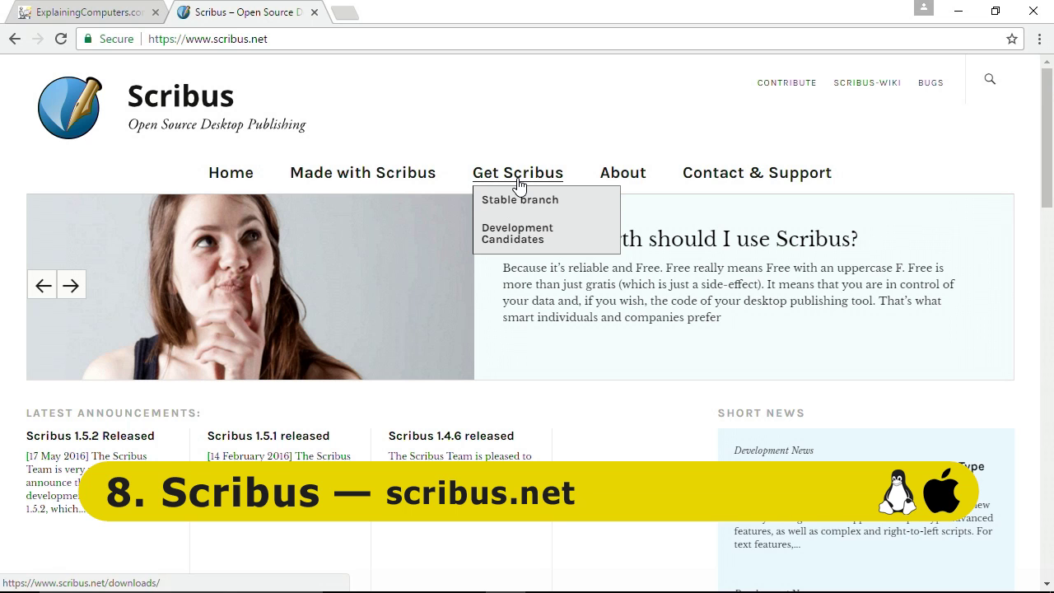
pyautogui.click(522, 206)
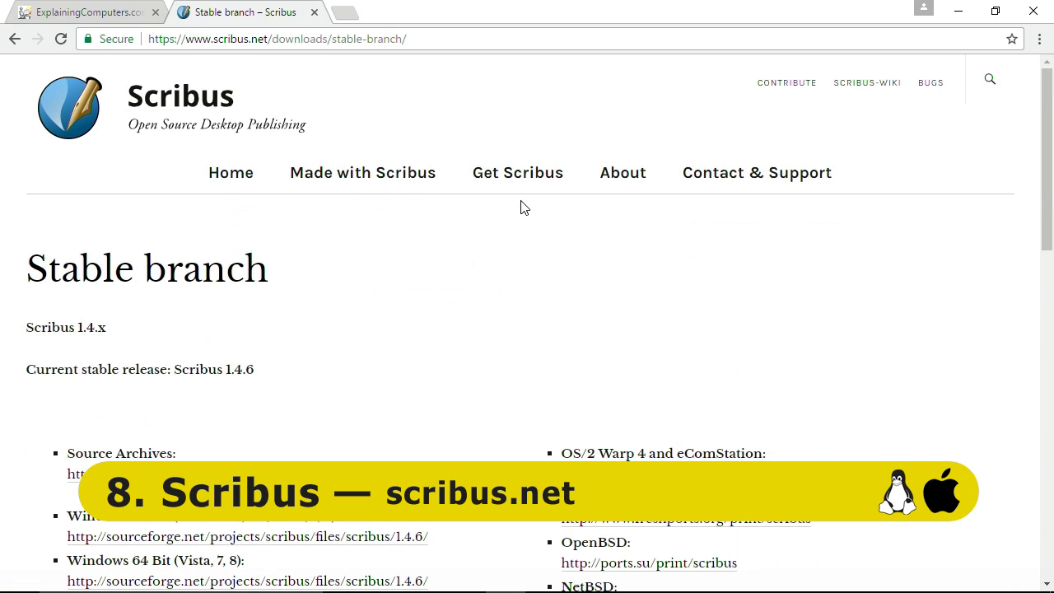
pyautogui.scroll(-3, 959, 214)
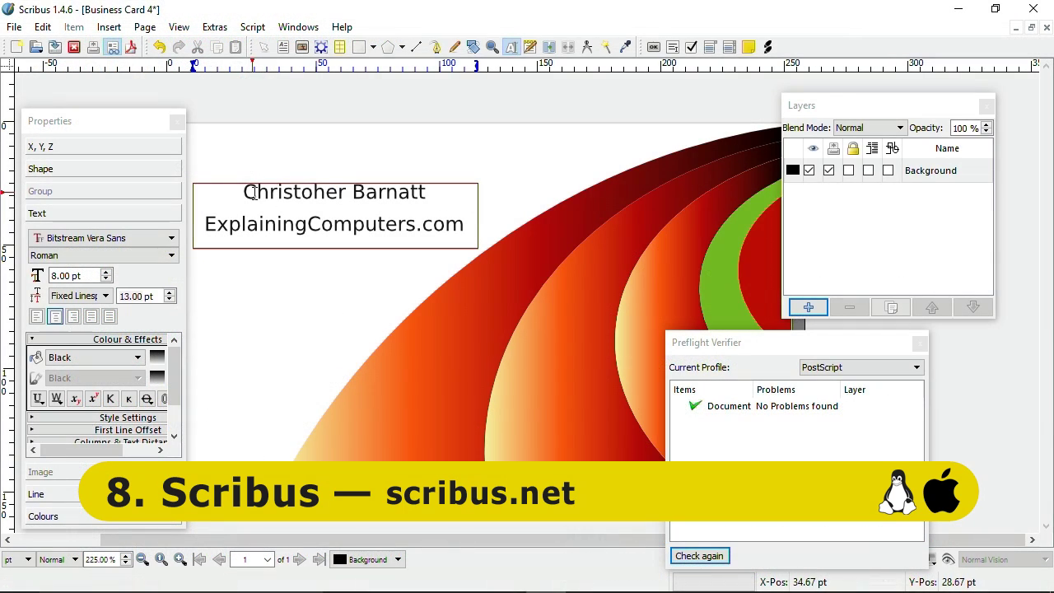
# Enlarge the business card's name line and set it in the Bold style.
pyautogui.moveTo(245, 192); pyautogui.dragTo(427, 192)
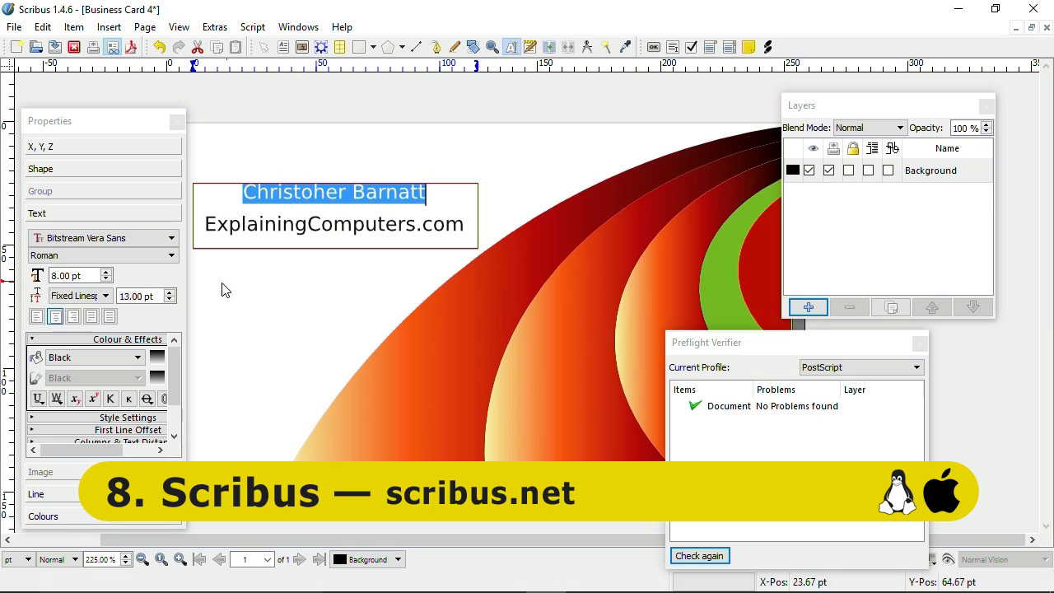
pyautogui.click(106, 273)
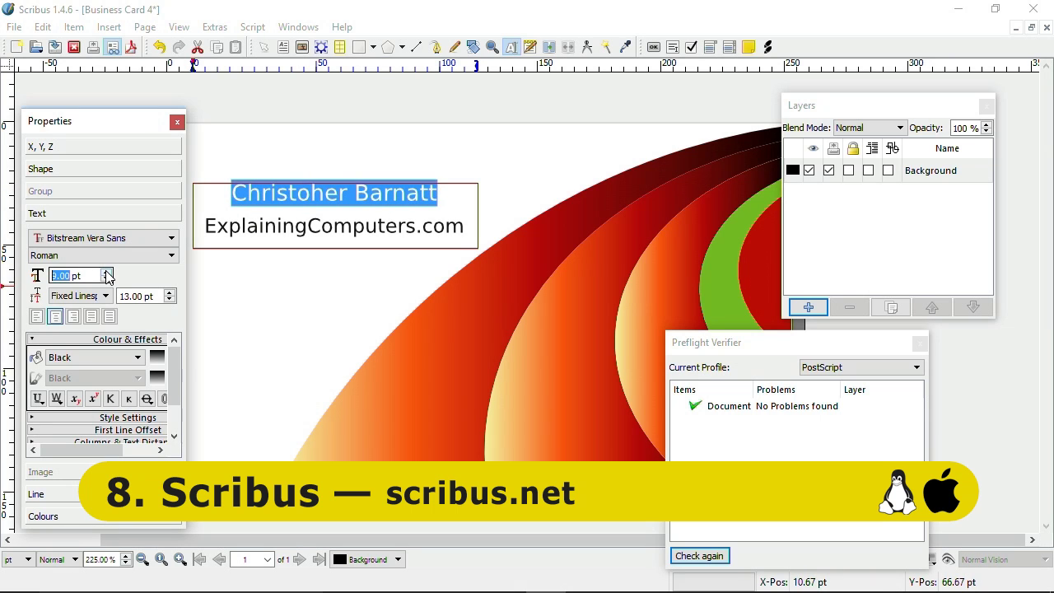
pyautogui.click(100, 255)
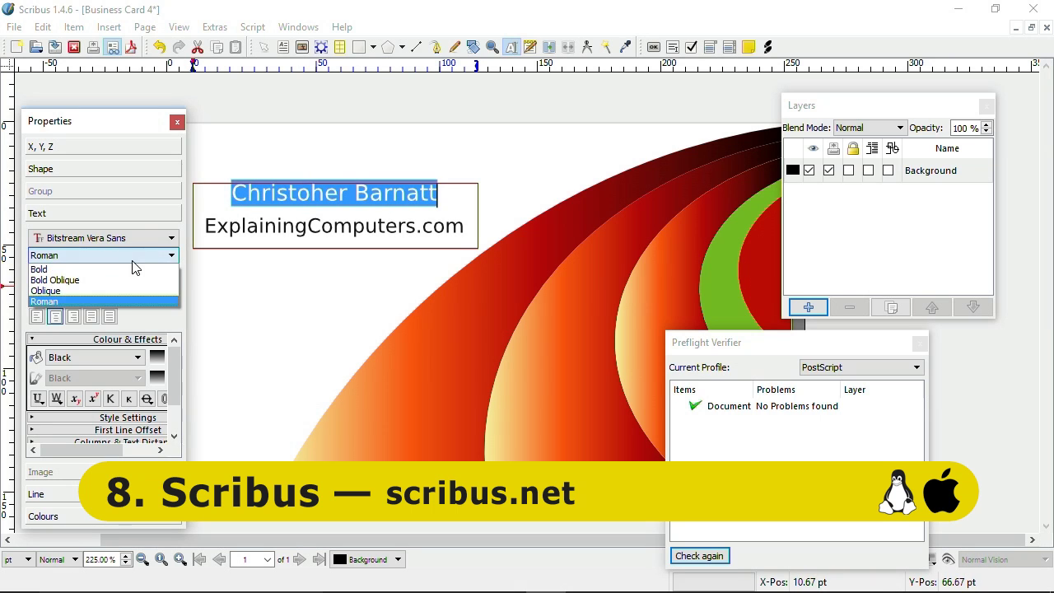
pyautogui.click(122, 268)
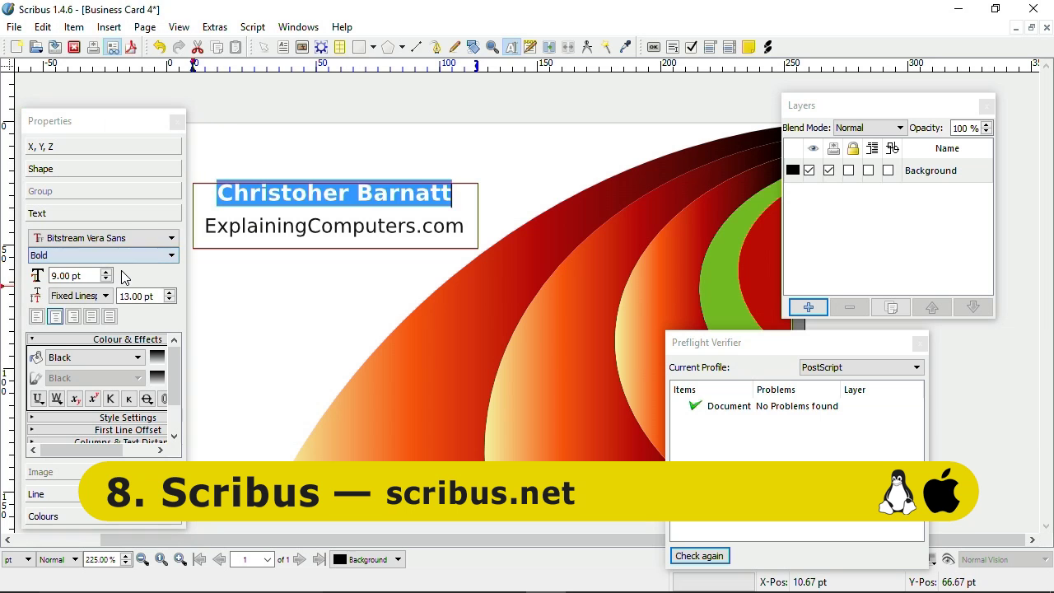
pyautogui.click(257, 316)
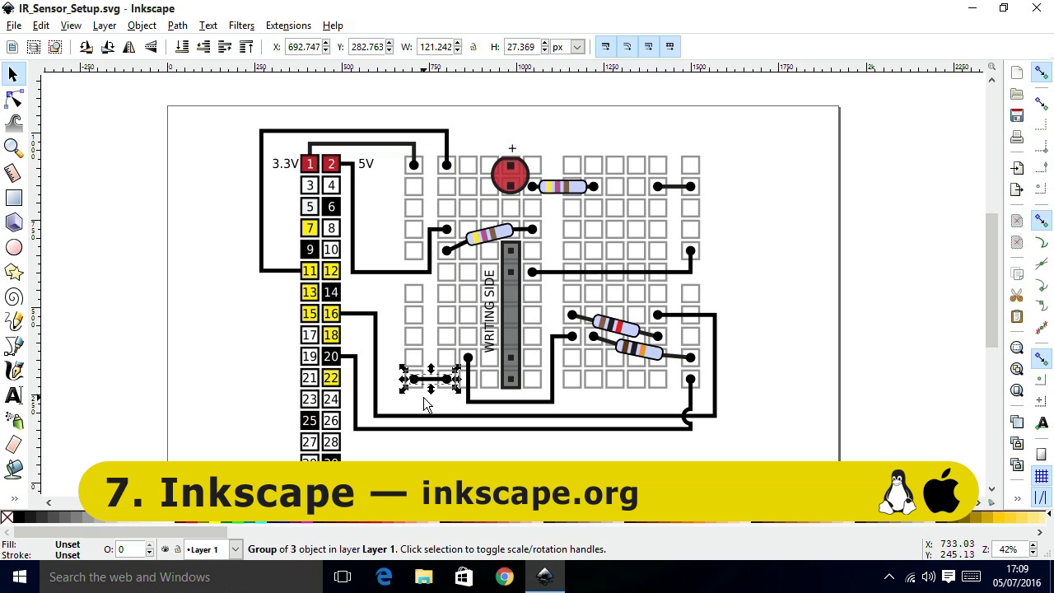
# Copy the jumper wire, paste it in place, and nudge the copy two steps up.
pyautogui.click(41, 26)
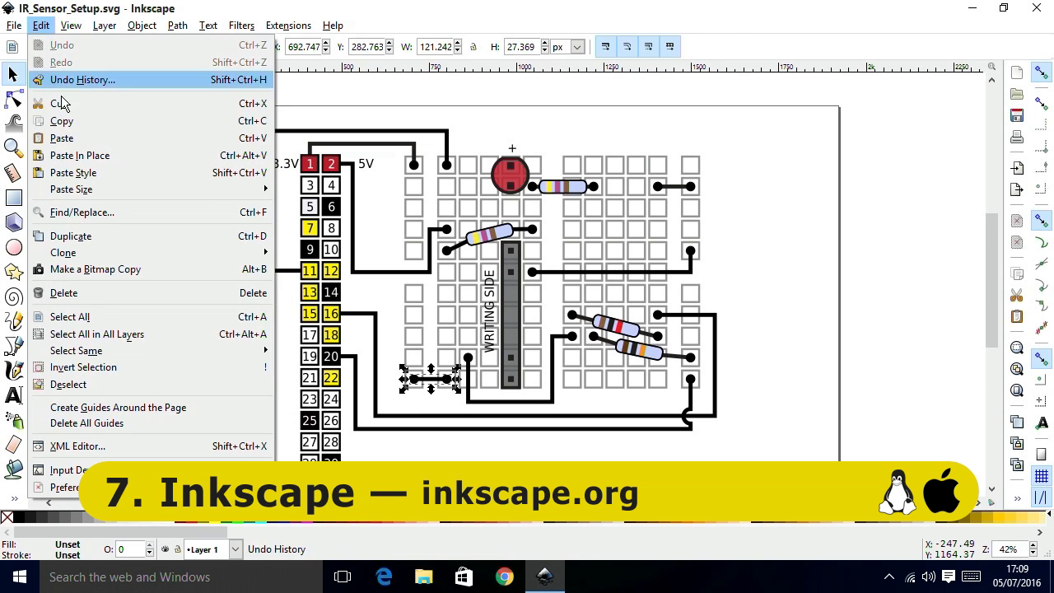
pyautogui.click(65, 121)
pyautogui.click(40, 25)
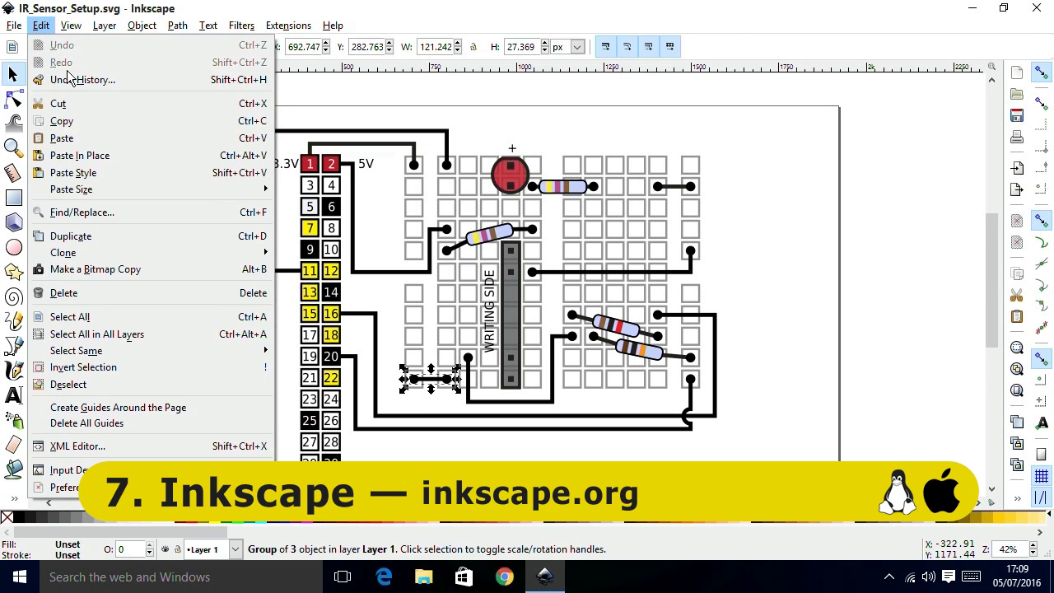
pyautogui.click(100, 157)
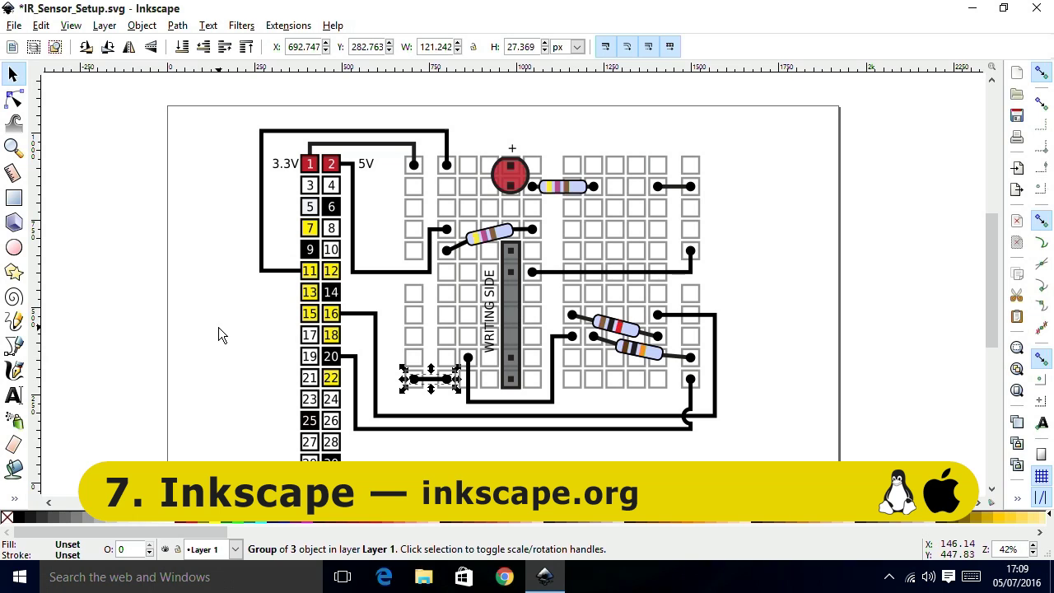
pyautogui.press('Up')
pyautogui.press('Up')
pyautogui.press('Up')
pyautogui.press('Up')
pyautogui.press('Up')
pyautogui.press('Up')
pyautogui.press('Up')
pyautogui.press('Up')
pyautogui.press('Up')
pyautogui.press('Up')
pyautogui.press('Up')
pyautogui.press('Up')
pyautogui.press('Up')
pyautogui.press('Up')
pyautogui.press('Up')
pyautogui.press('Up')
pyautogui.press('Up')
pyautogui.press('Up')
pyautogui.press('Up')
pyautogui.press('Up')
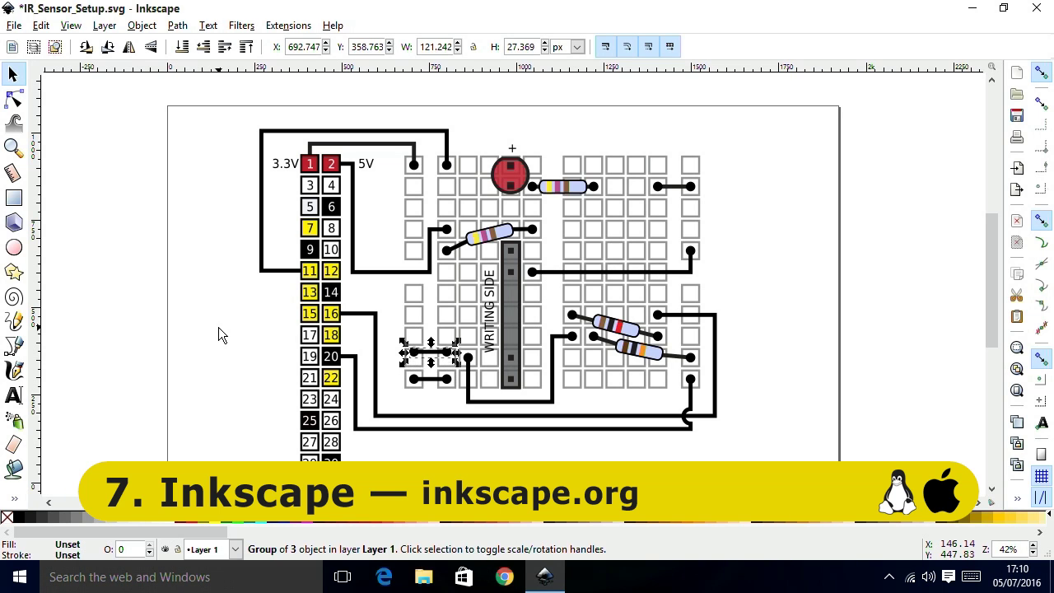
pyautogui.press('Up')
pyautogui.press('Up')
pyautogui.press('Up')
pyautogui.press('Up')
pyautogui.press('Up')
pyautogui.press('Up')
pyautogui.press('Up')
pyautogui.press('Up')
pyautogui.press('Up')
pyautogui.press('Up')
pyautogui.press('Up')
pyautogui.press('Up')
pyautogui.press('Up')
pyautogui.press('Up')
pyautogui.press('Up')
pyautogui.press('Up')
pyautogui.press('Up')
pyautogui.press('Up')
pyautogui.press('Up')
pyautogui.press('Up')
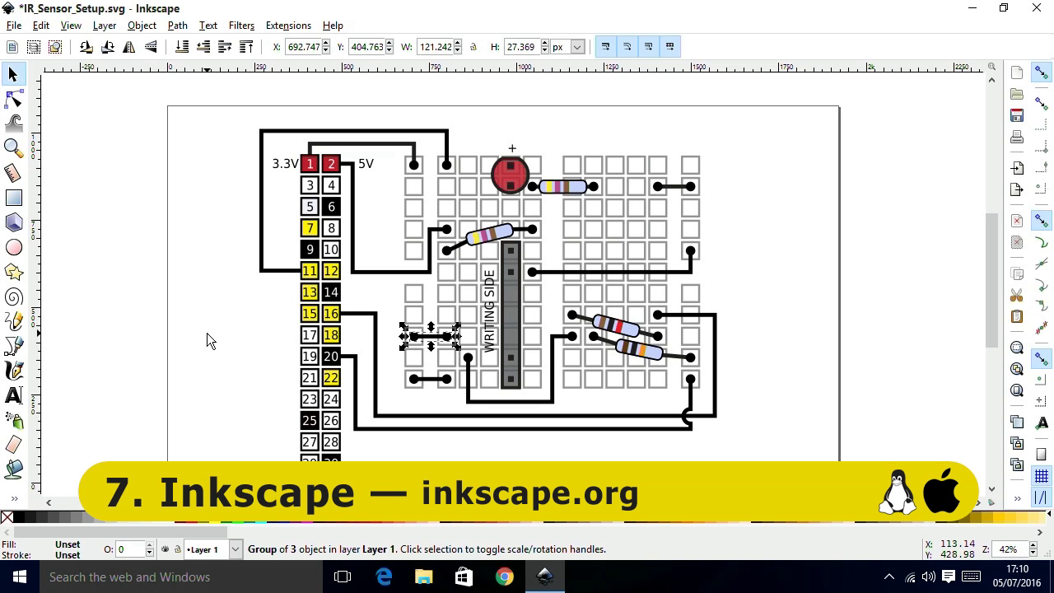
pyautogui.click(217, 343)
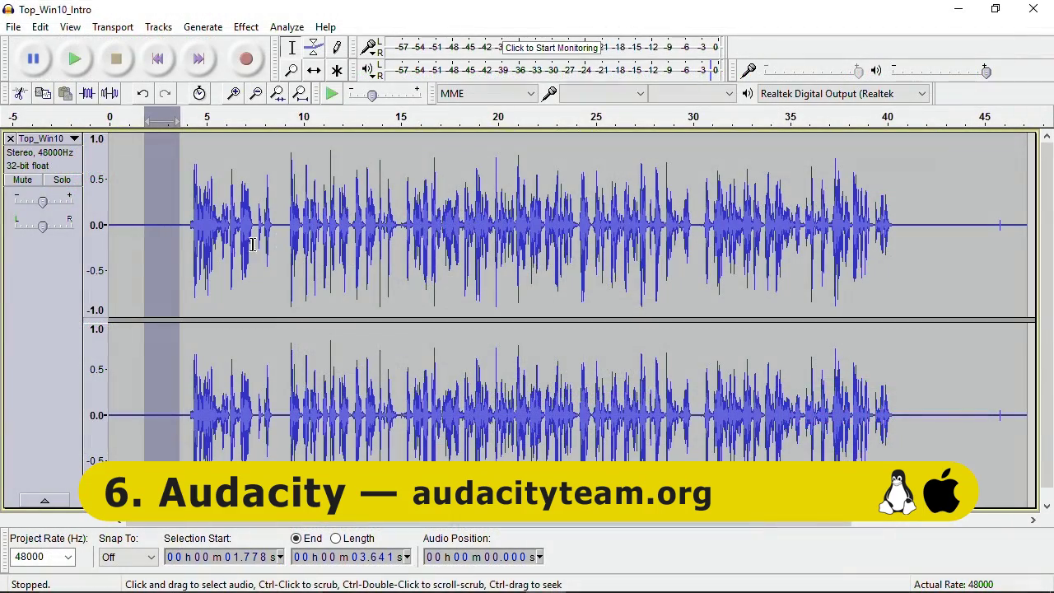
# Apply Noise Reduction at 12 dB / 6.00 / 3, then select about 4.1–40.5 s.
pyautogui.click(175, 256)
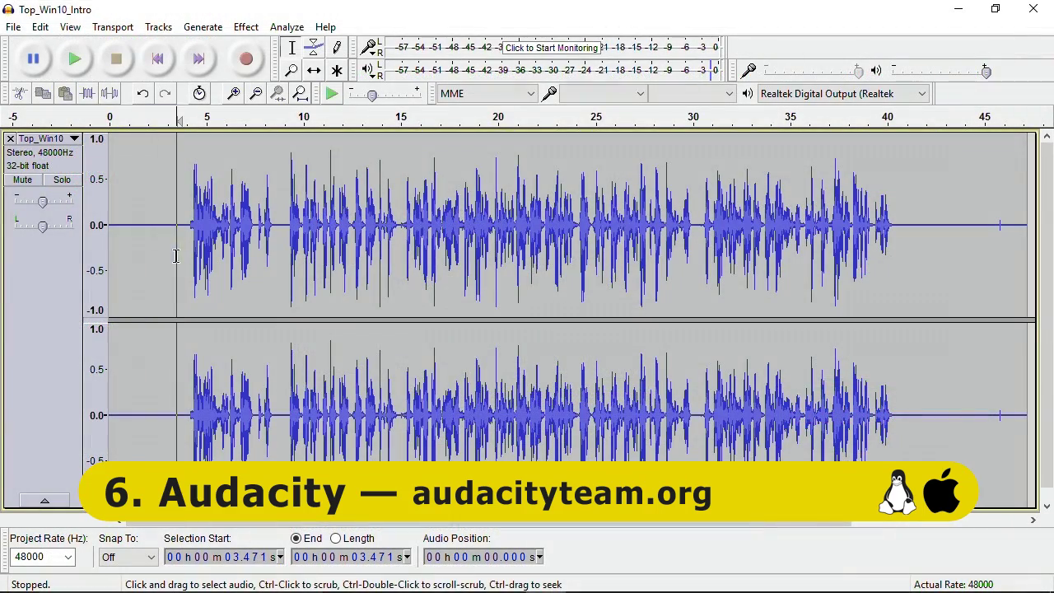
pyautogui.click(246, 27)
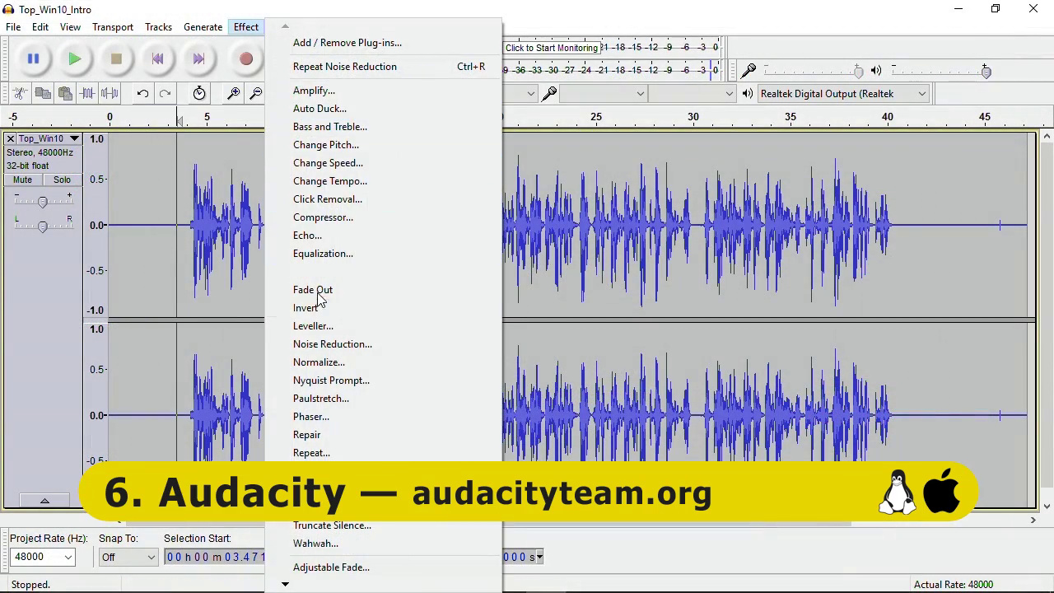
pyautogui.click(317, 344)
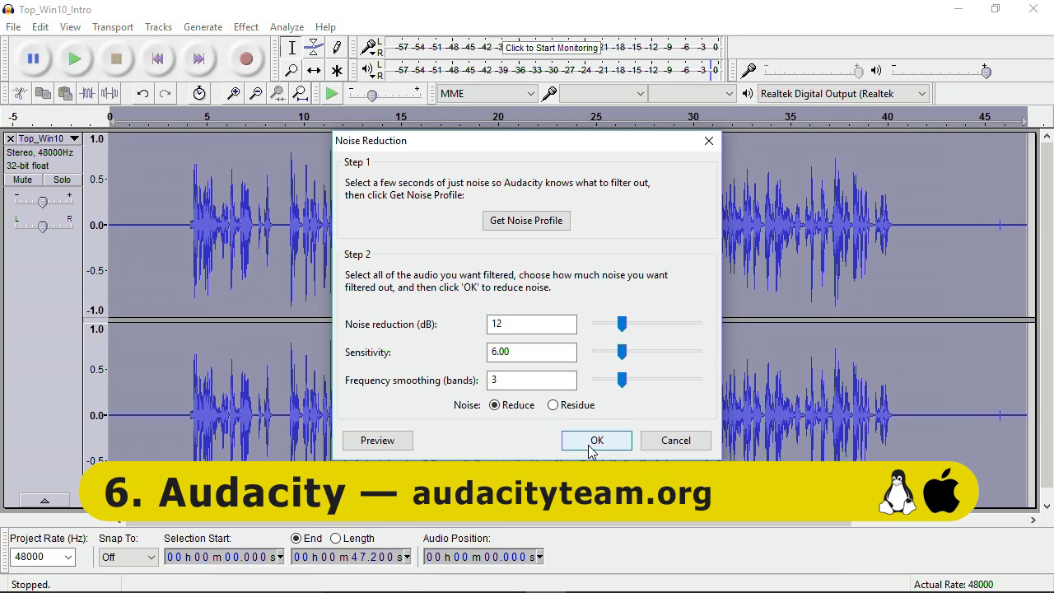
pyautogui.click(595, 443)
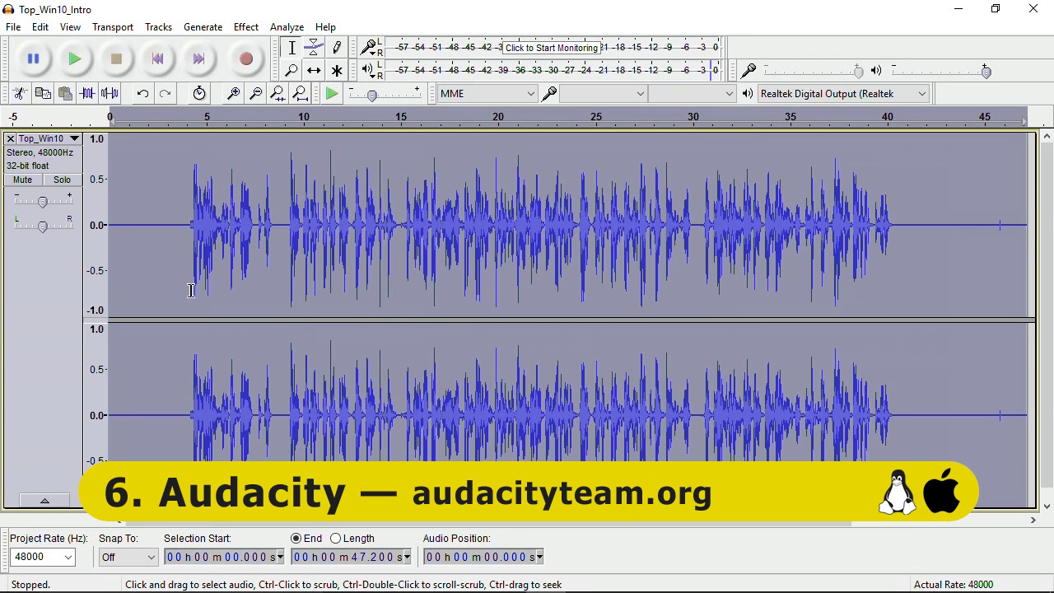
pyautogui.moveTo(190, 289); pyautogui.dragTo(896, 302)
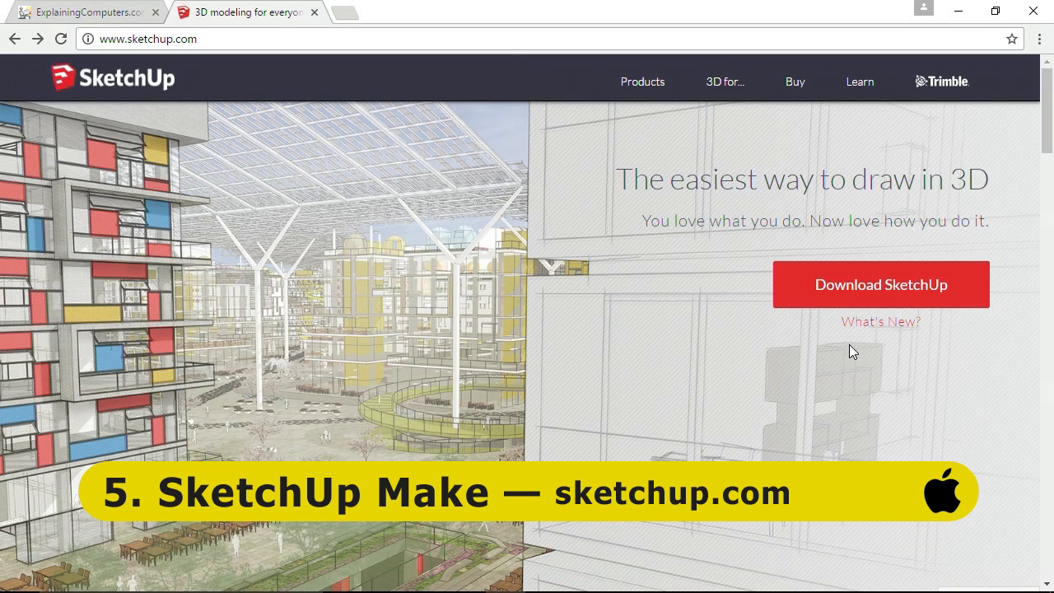
# On the SketchUp download page, choose Personal Projects as the use and enter an e-mail address.
pyautogui.click(823, 290)
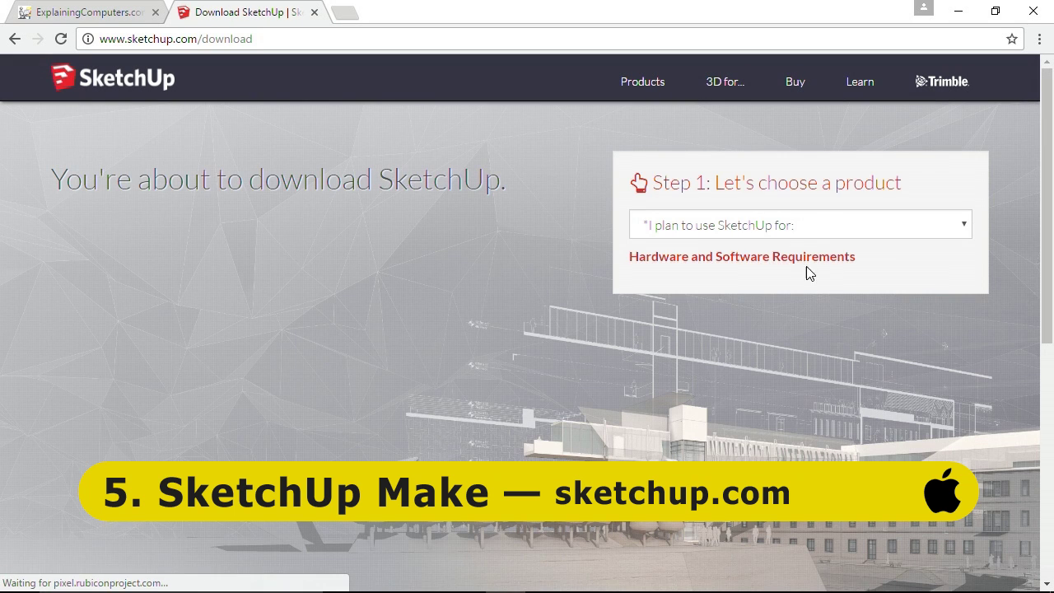
pyautogui.click(784, 228)
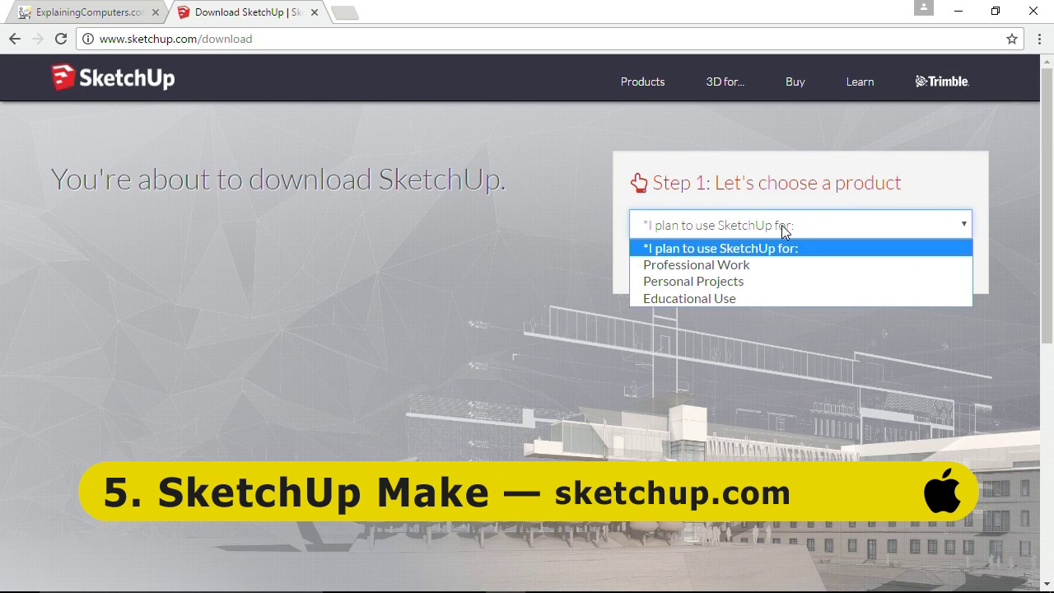
pyautogui.click(771, 282)
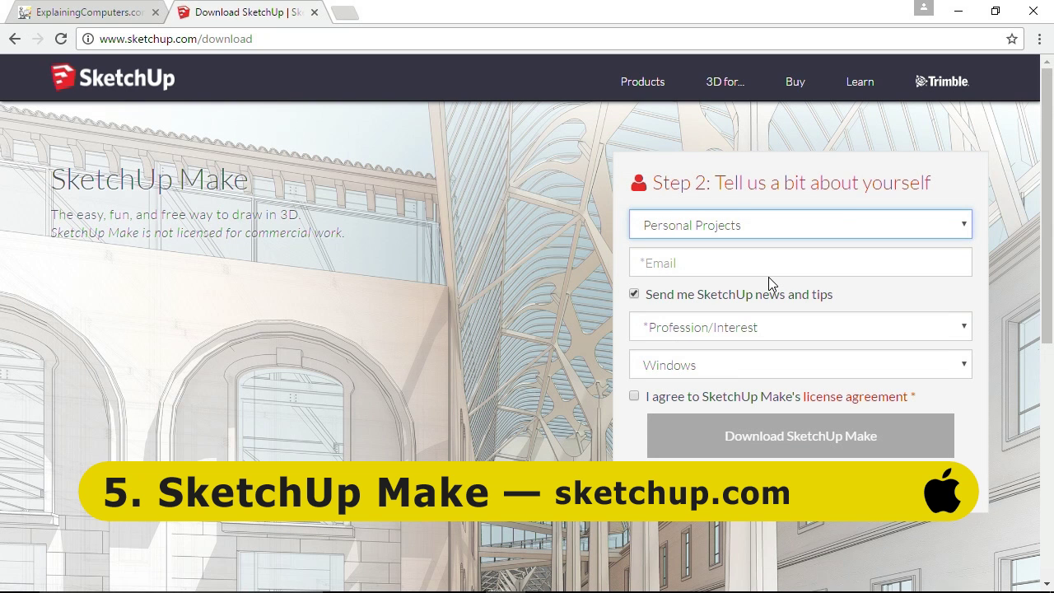
pyautogui.click(756, 267)
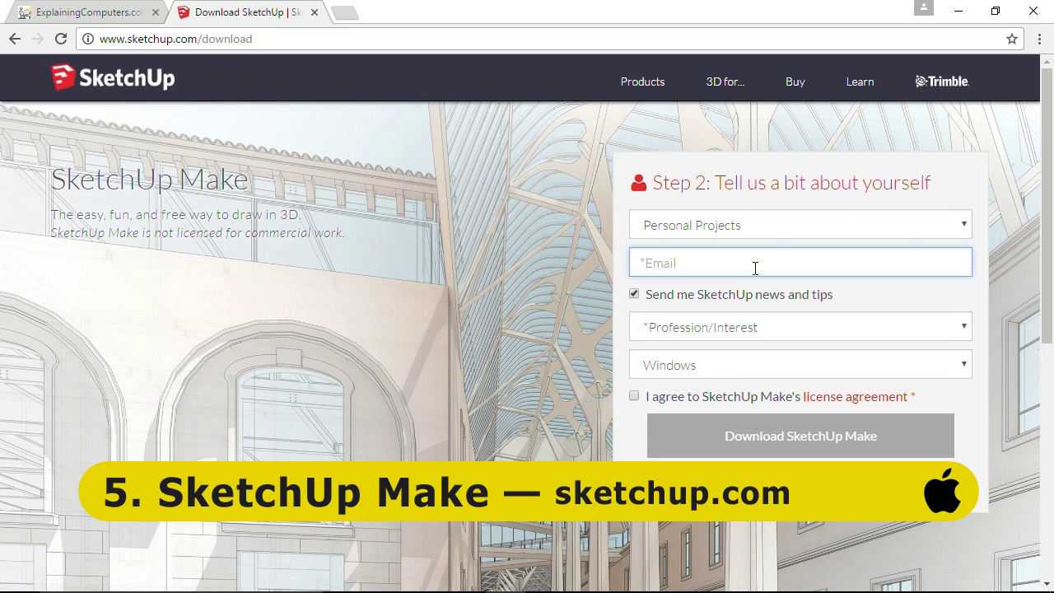
pyautogui.write('person@whatsit.com')
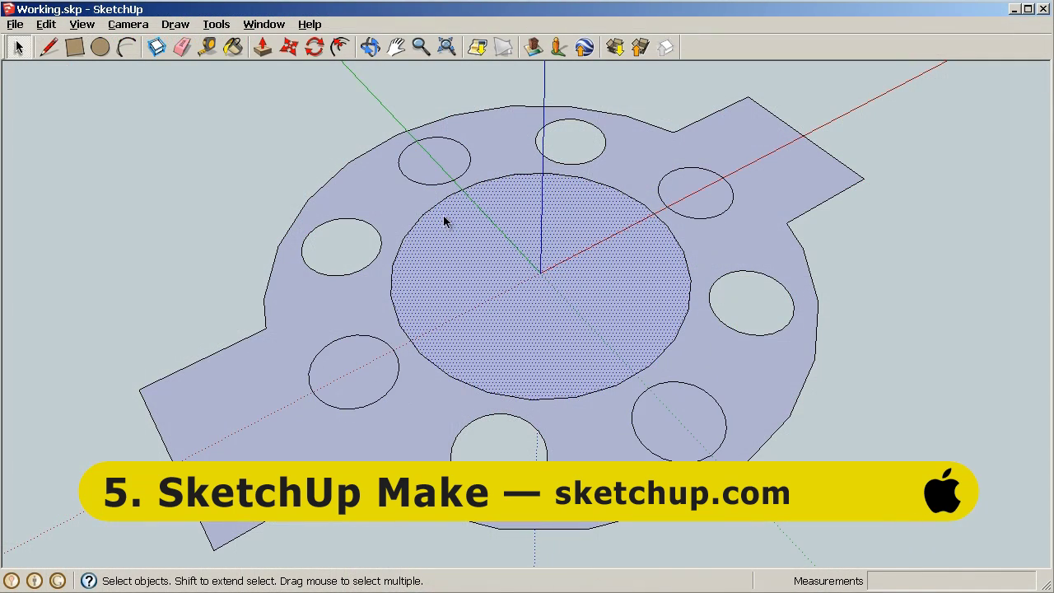
# Delete the central disc and the four small circle faces to leave holes in the plate.
pyautogui.press('Delete')
pyautogui.click(422, 167)
pyautogui.press('Delete')
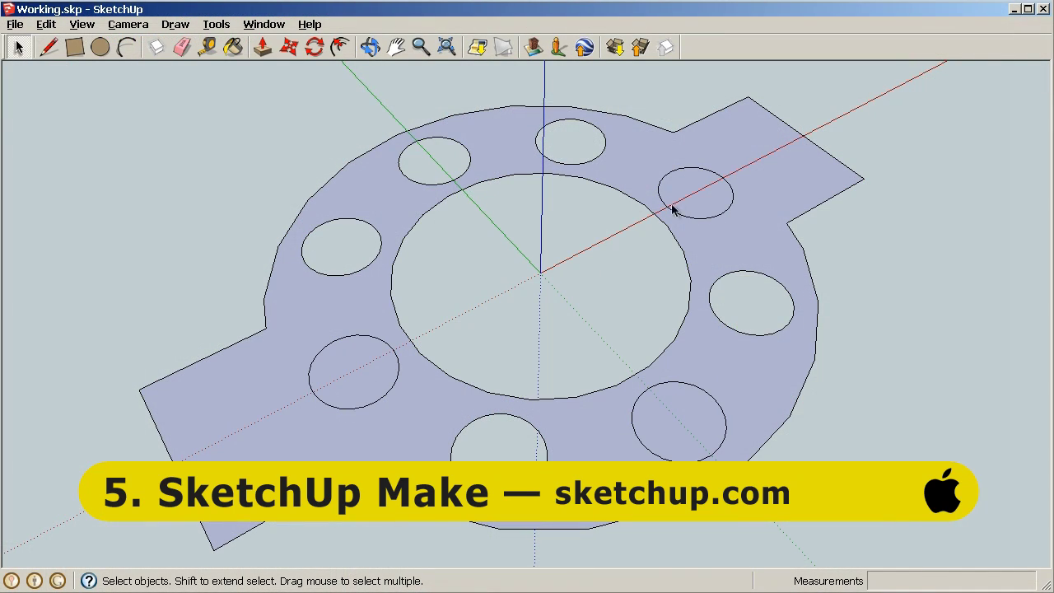
pyautogui.click(702, 209)
pyautogui.press('Delete')
pyautogui.click(701, 423)
pyautogui.press('Delete')
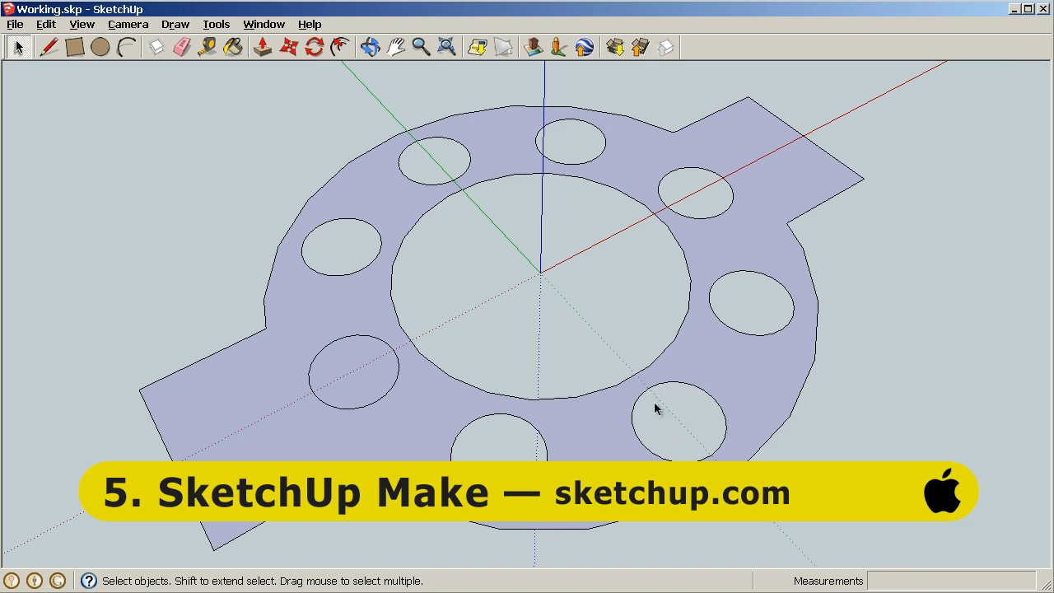
pyautogui.click(372, 393)
pyautogui.press('Delete')
# Push/pull the plate face into a 145mm-thick solid and orbit to view it.
pyautogui.click(262, 47)
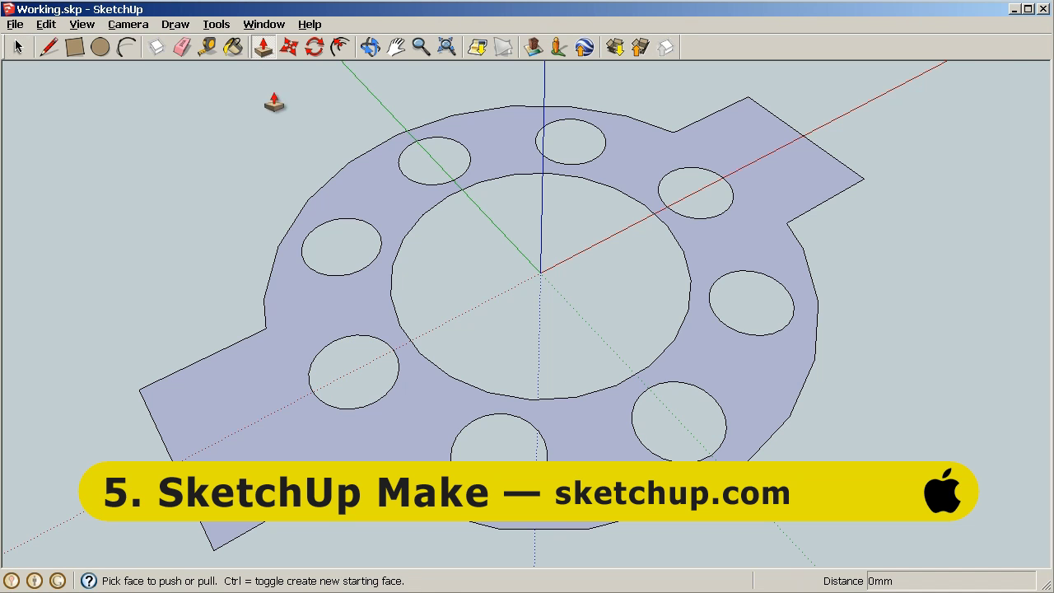
pyautogui.click(398, 211)
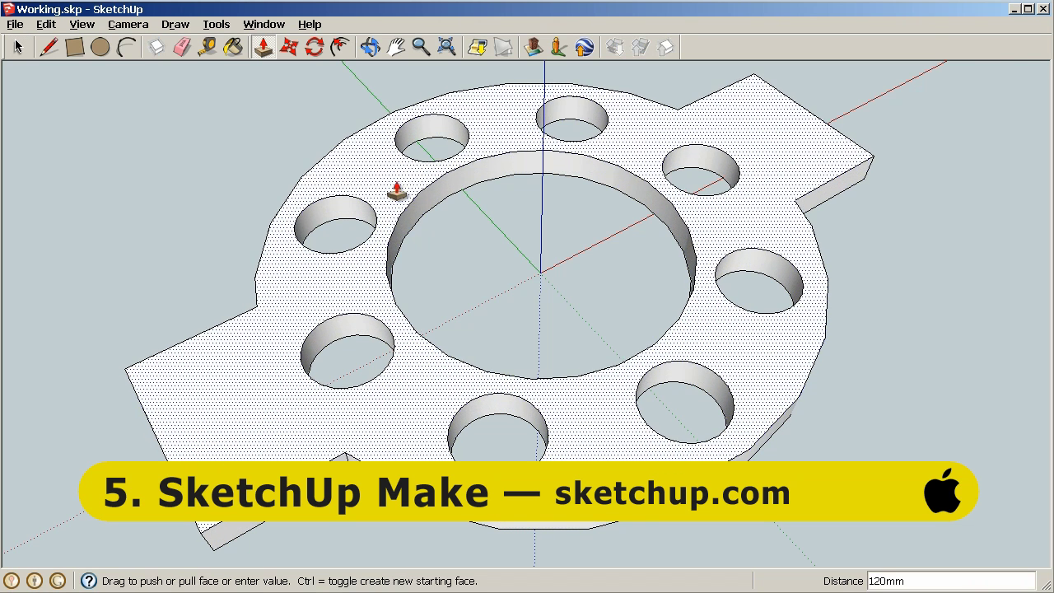
pyautogui.click(395, 190)
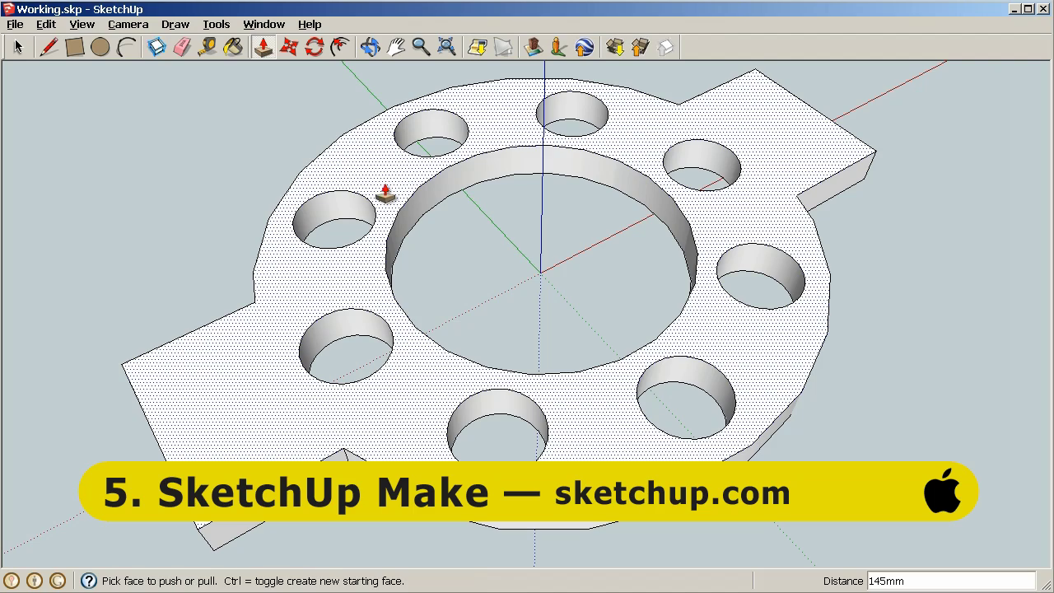
pyautogui.click(370, 47)
pyautogui.moveTo(489, 205); pyautogui.dragTo(513, 134)
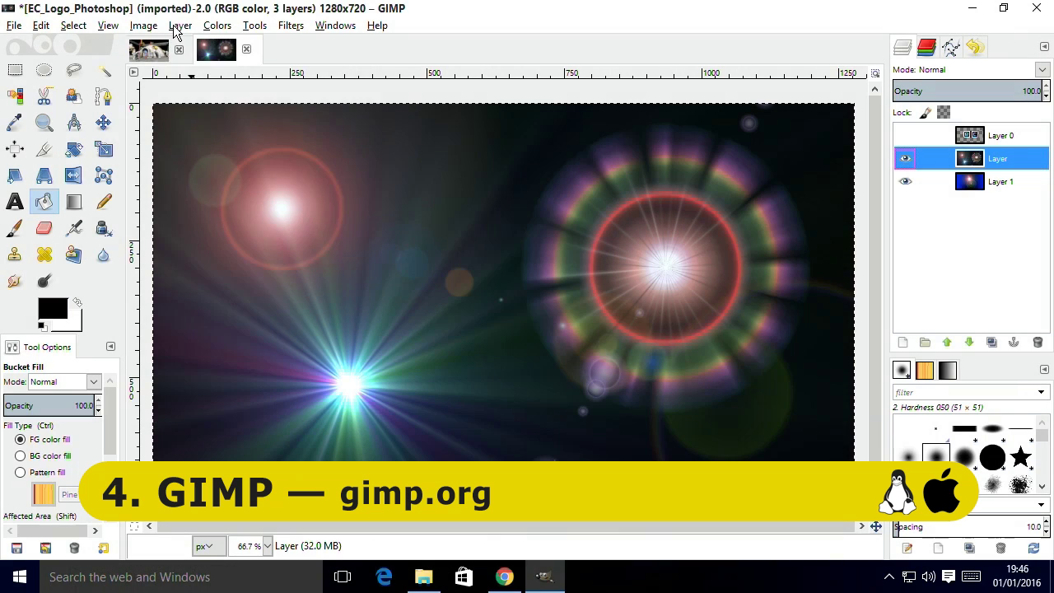
pyautogui.click(175, 28)
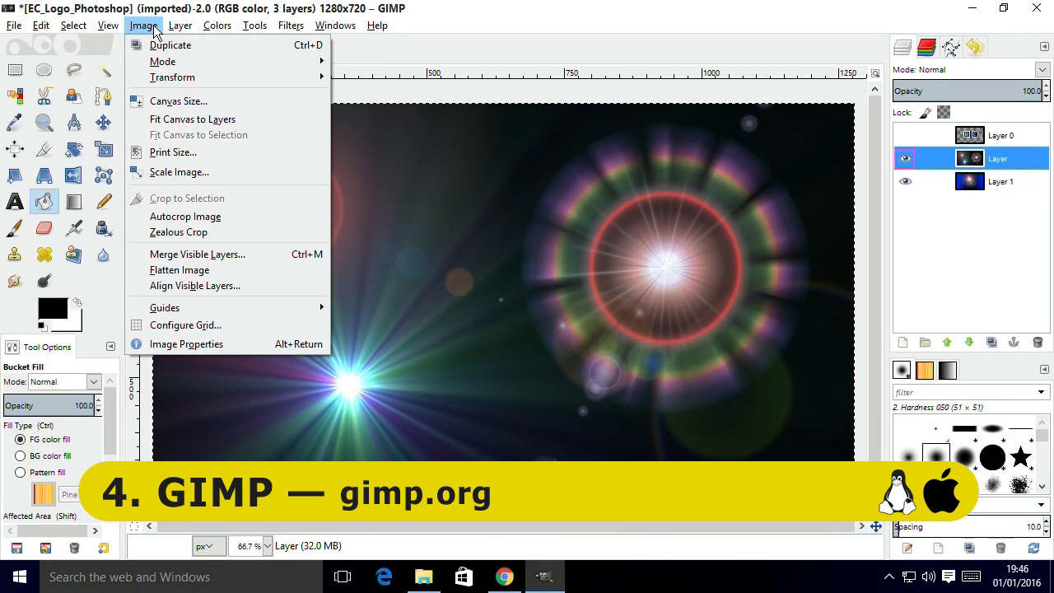
# Apply Levels with black 11, gamma 1.05, white 226, then turn Layer 0's visibility back on.
pyautogui.moveTo(217, 26)
pyautogui.click(236, 147)
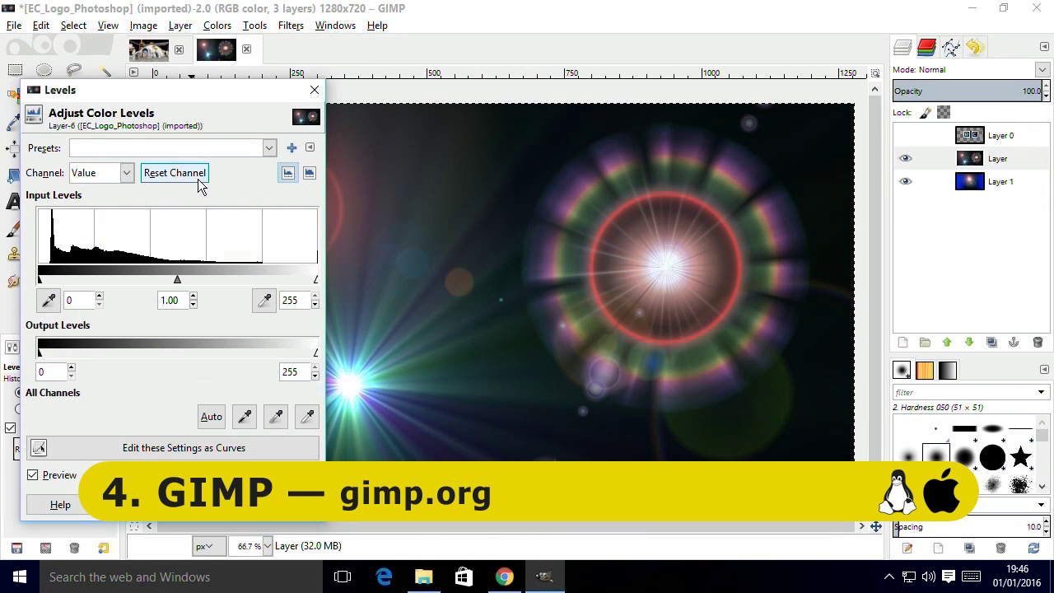
pyautogui.moveTo(43, 284); pyautogui.dragTo(50, 280)
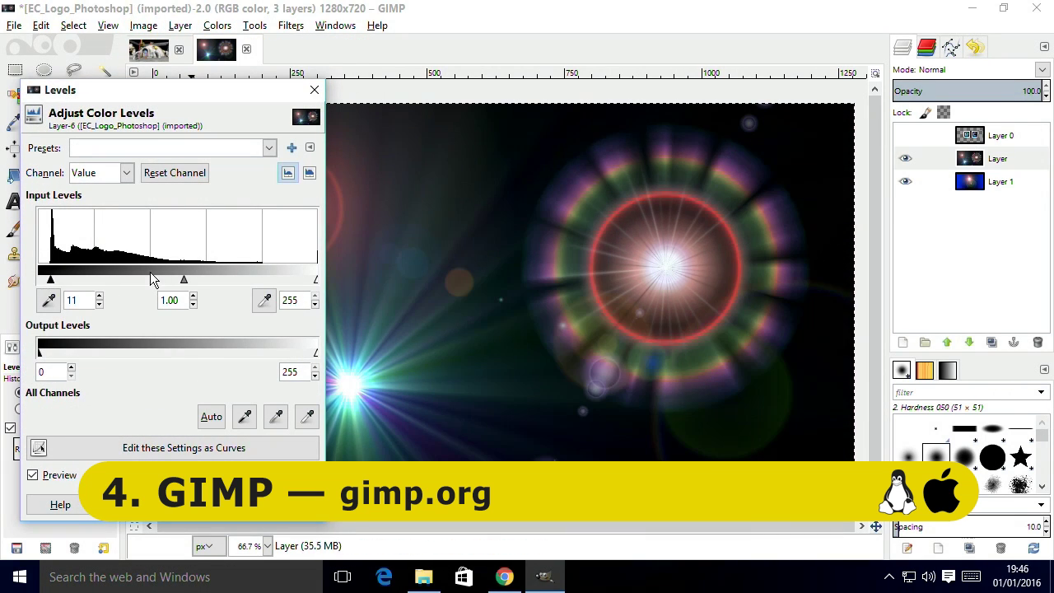
pyautogui.moveTo(179, 282); pyautogui.dragTo(180, 284)
pyautogui.moveTo(315, 282); pyautogui.dragTo(286, 283)
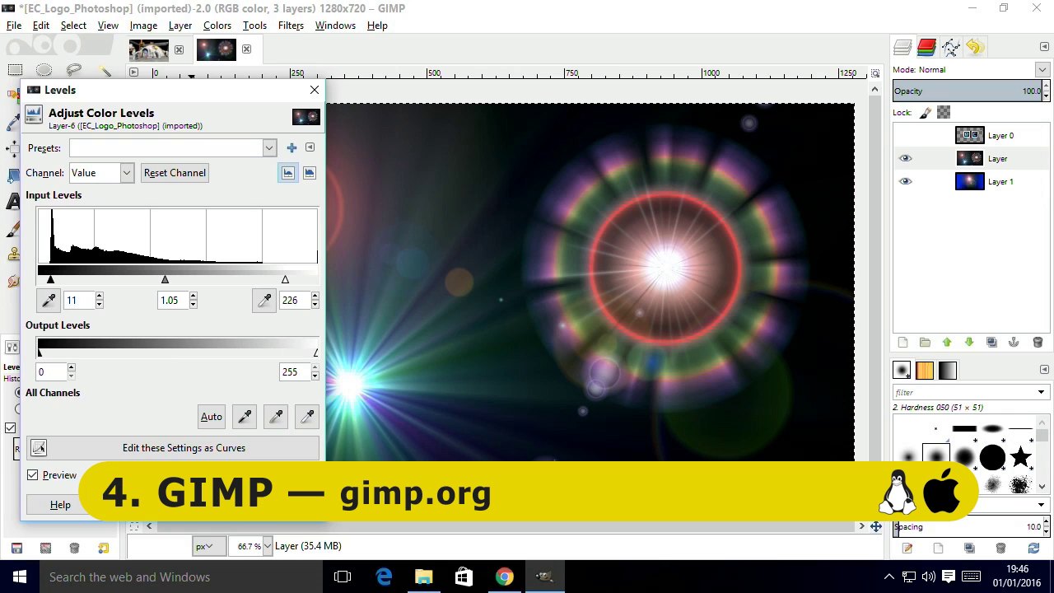
pyautogui.click(289, 504)
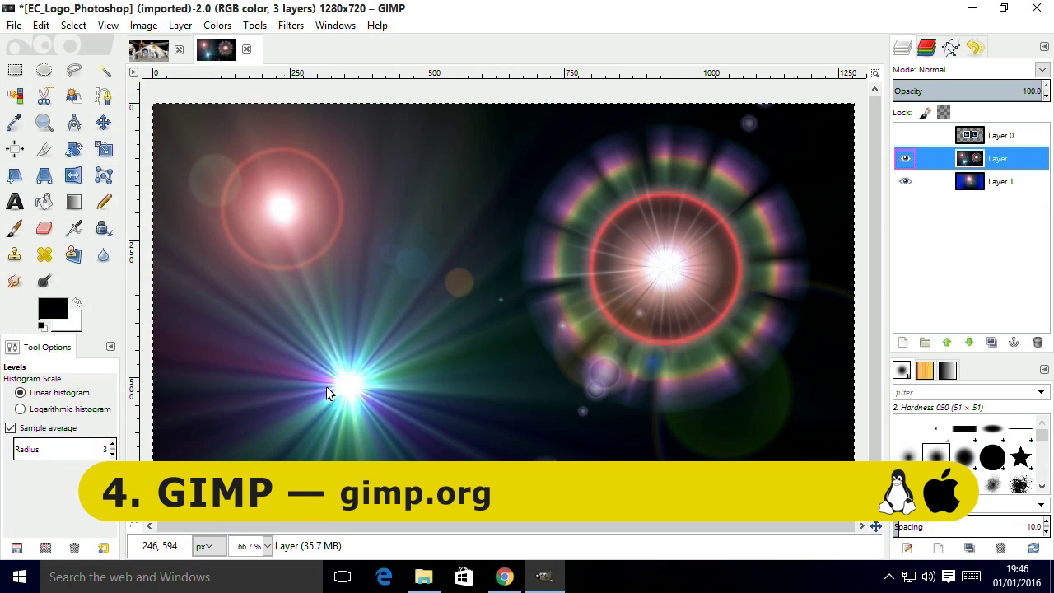
pyautogui.click(905, 135)
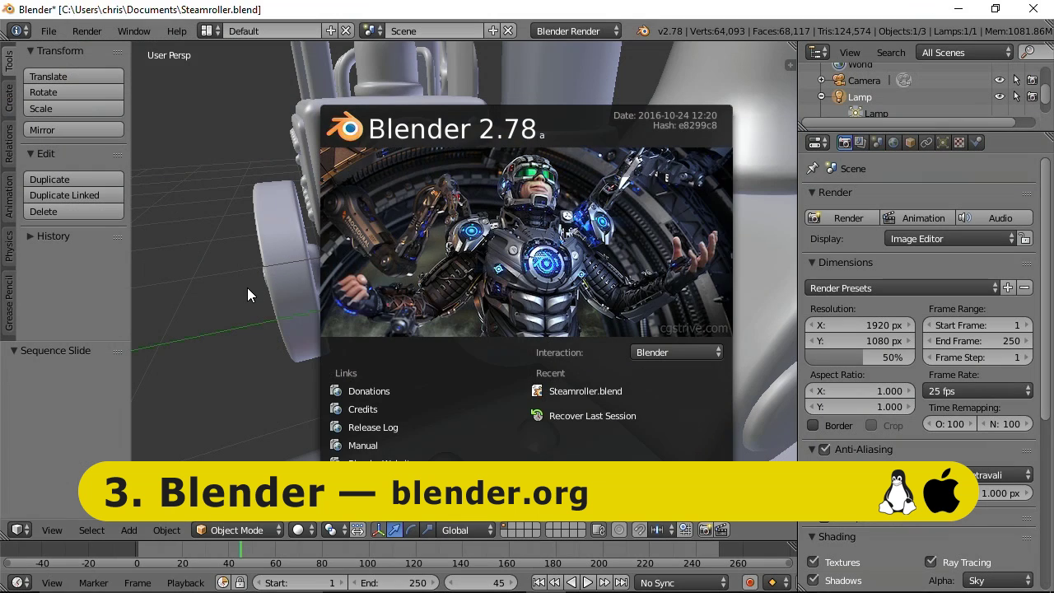
# Dismiss the splash screen and view the steamroller in Rendered shading, zoomed in.
pyautogui.click(248, 288)
pyautogui.scroll(-4, 248, 289)
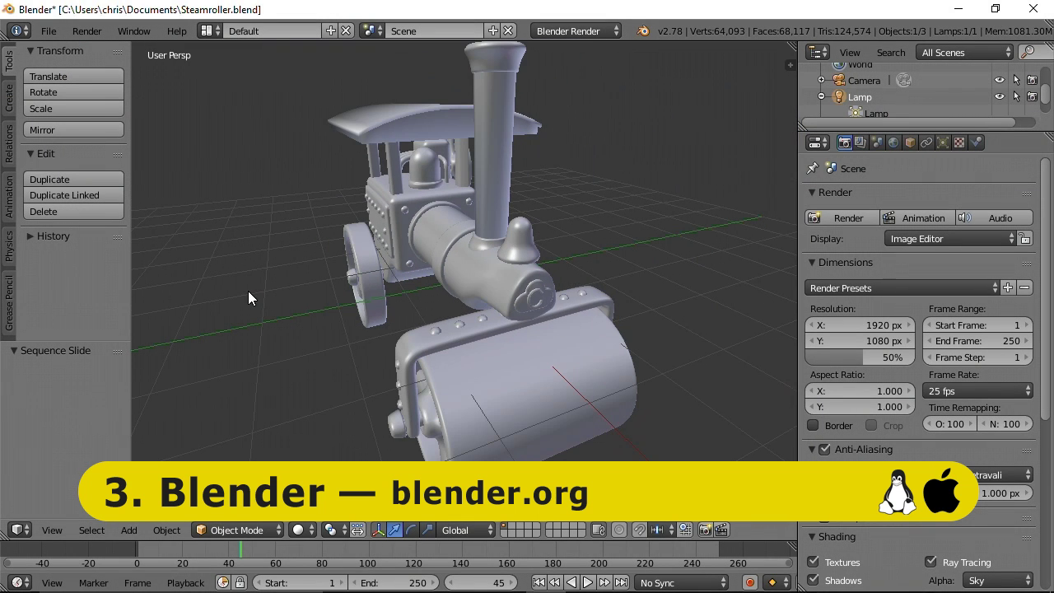
pyautogui.click(301, 530)
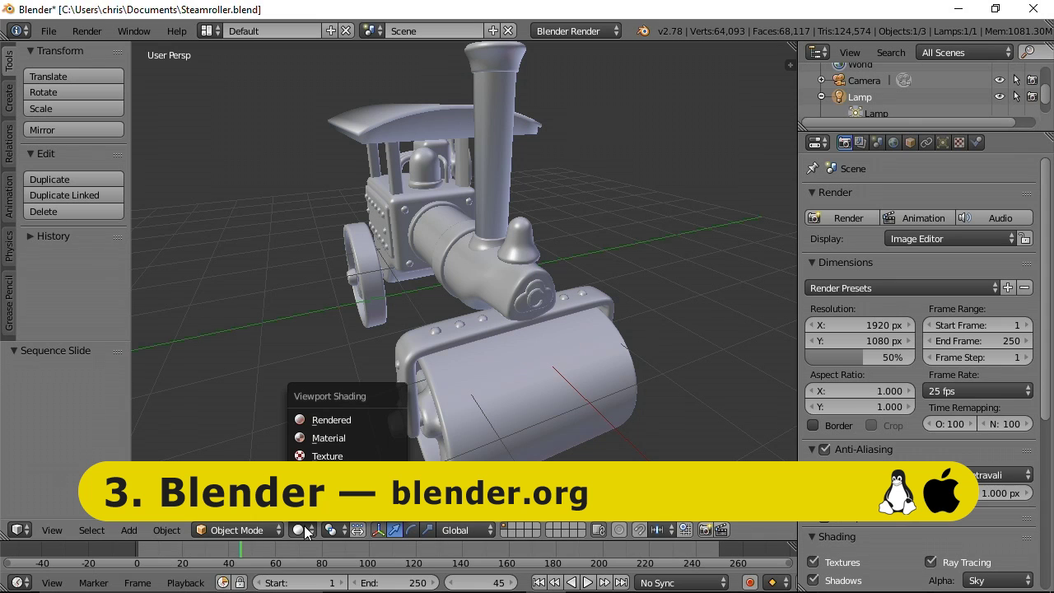
pyautogui.click(331, 420)
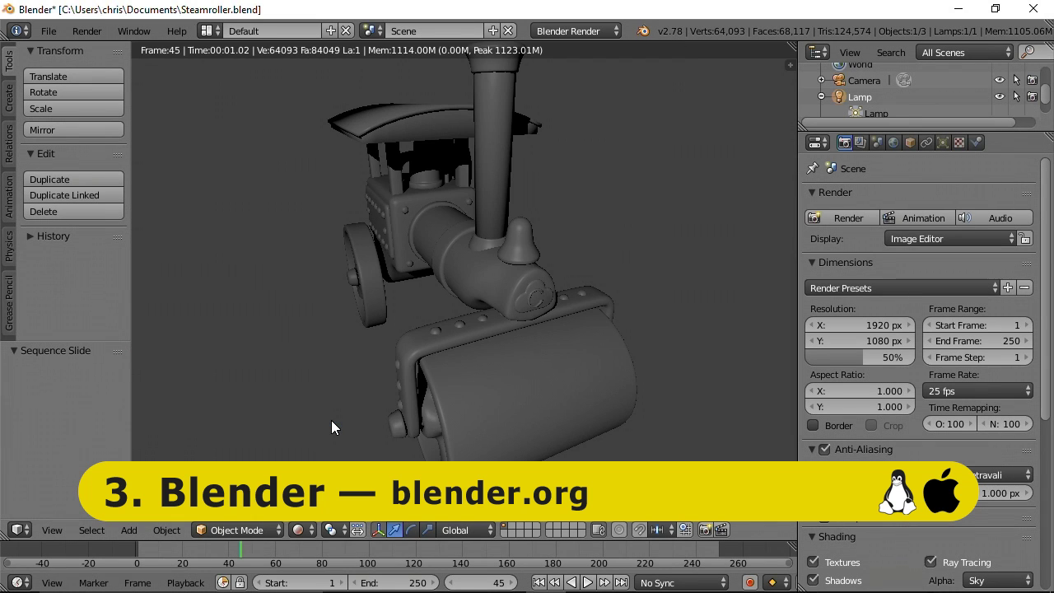
pyautogui.scroll(5, 328, 422)
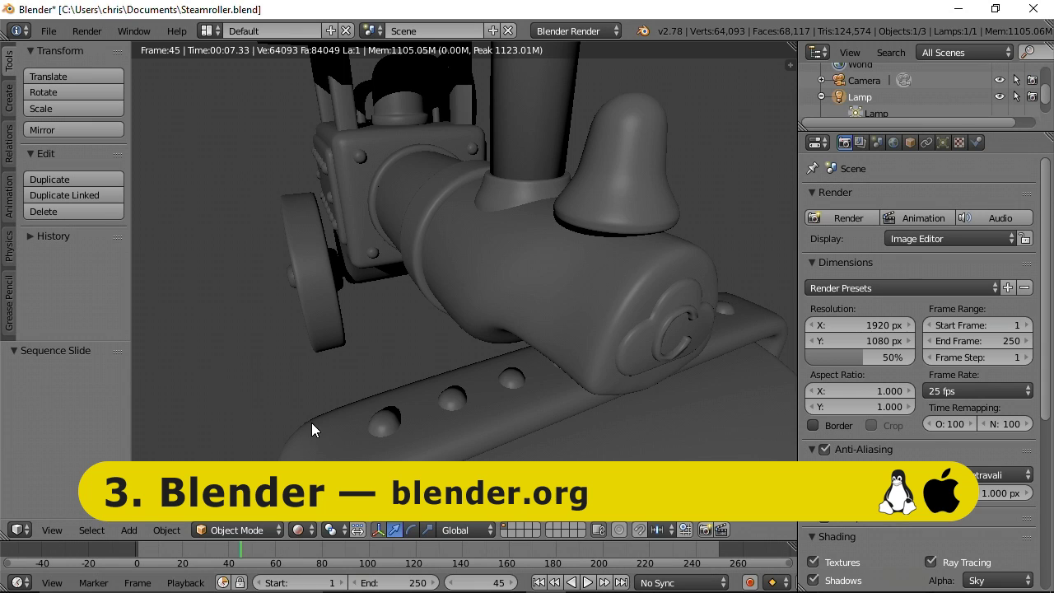
# Switch to the Video Editing layout and play the nanobot clip with Alt+A.
pyautogui.click(206, 30)
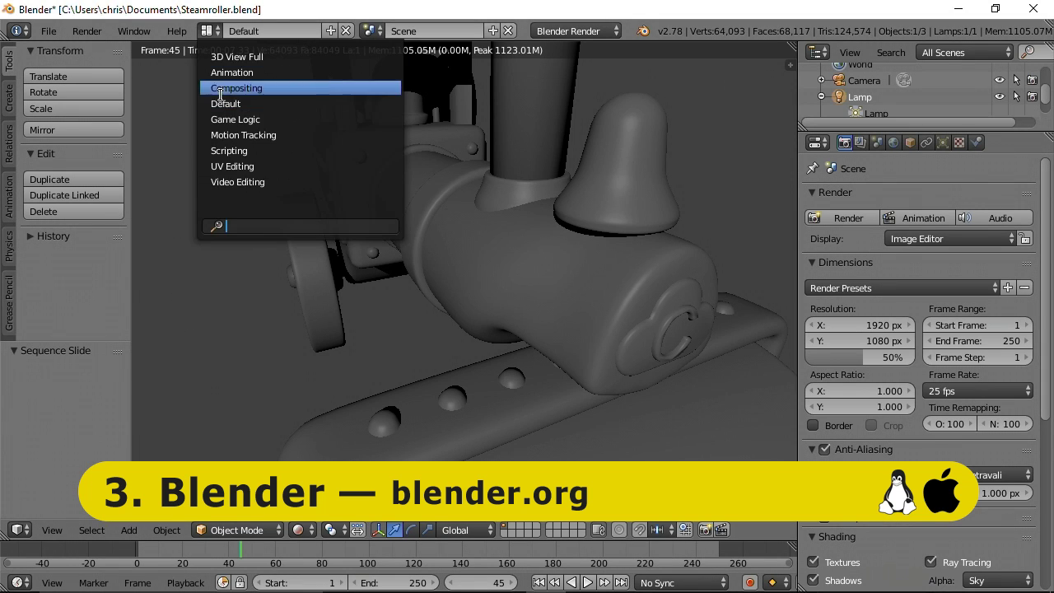
pyautogui.click(247, 182)
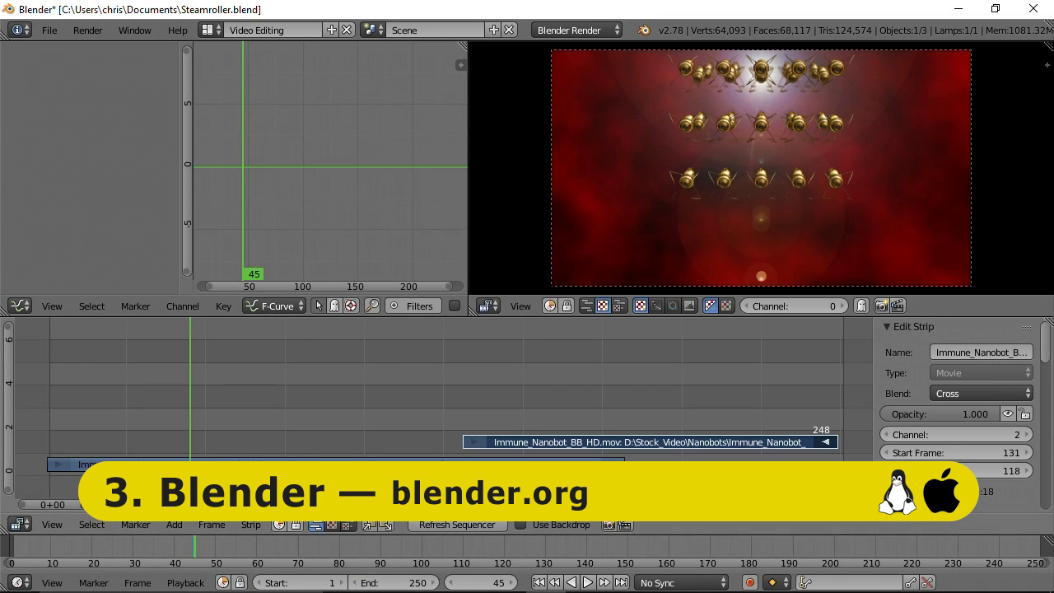
pyautogui.hotkey('alt', 'a')
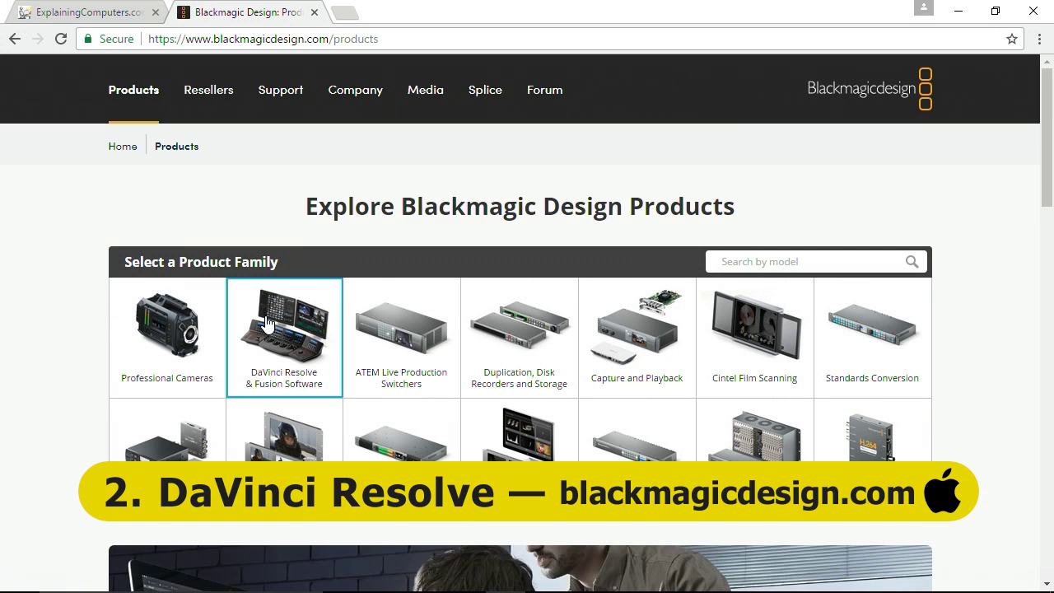
# Go from the DaVinci Resolve product tile to its product page and show the 12.5.4 download options.
pyautogui.click(265, 323)
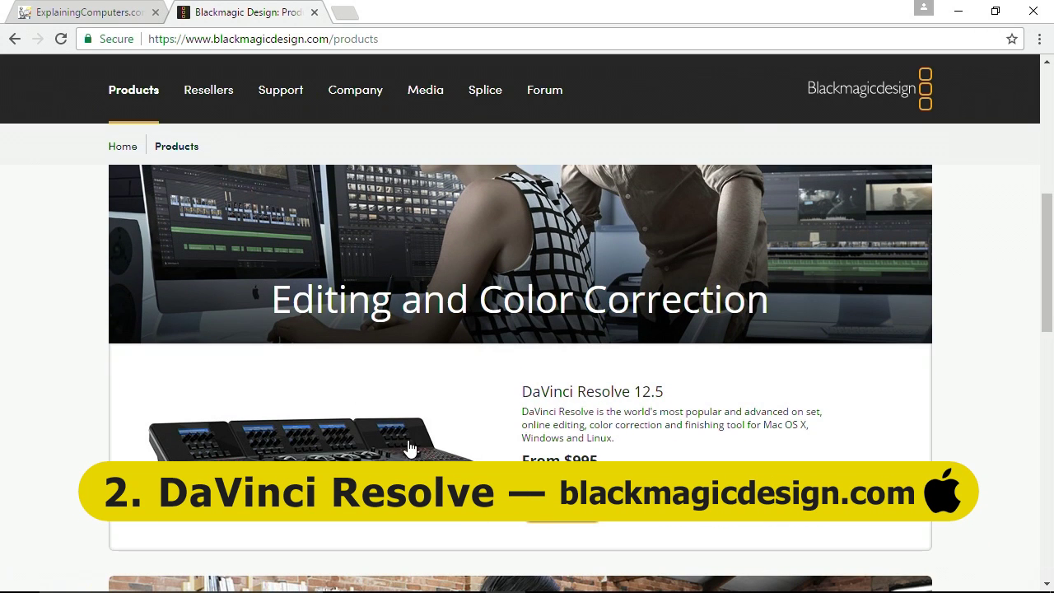
pyautogui.click(546, 525)
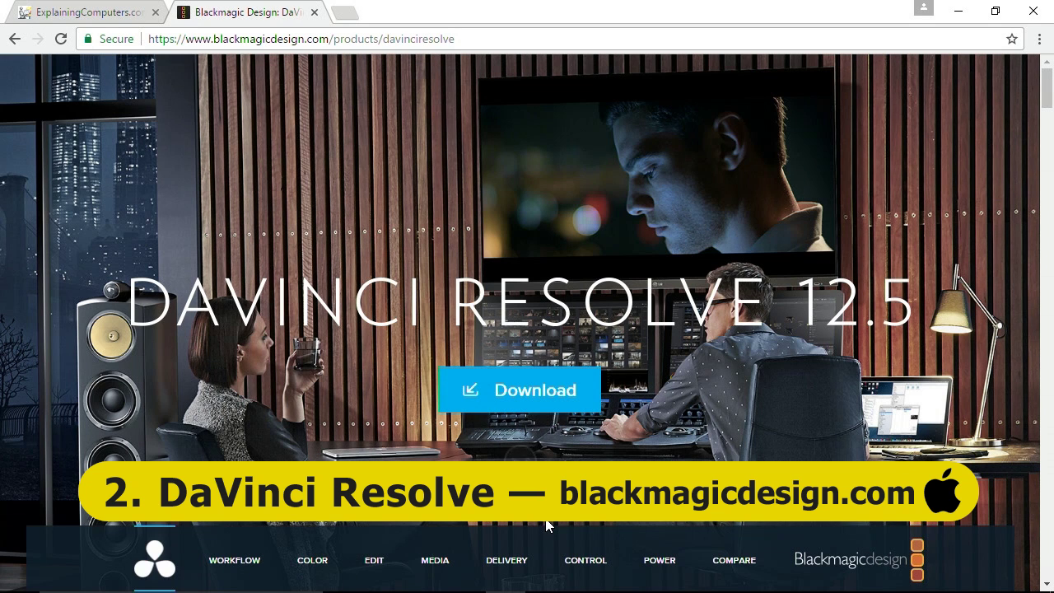
pyautogui.click(530, 409)
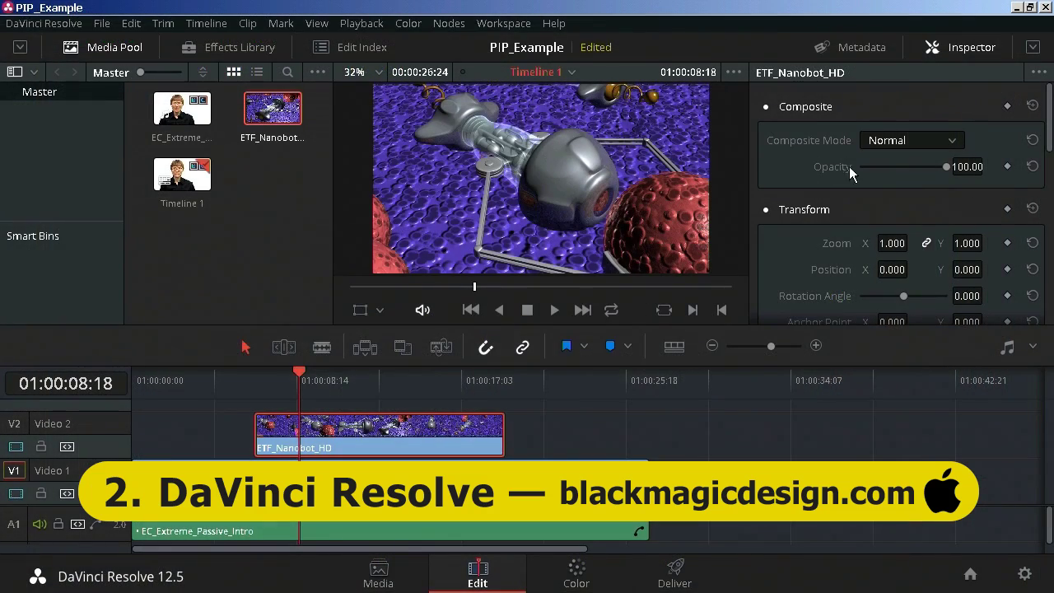
# Fade the nanobot clip's opacity, shrink its zoom from 0.97 to about 0.37, and set Position X near 204.
pyautogui.moveTo(946, 166)
pyautogui.mouseDown()
pyautogui.moveTo(869, 176)
pyautogui.moveTo(959, 171)
pyautogui.mouseUp()
pyautogui.moveTo(1050, 136); pyautogui.dragTo(1051, 159)
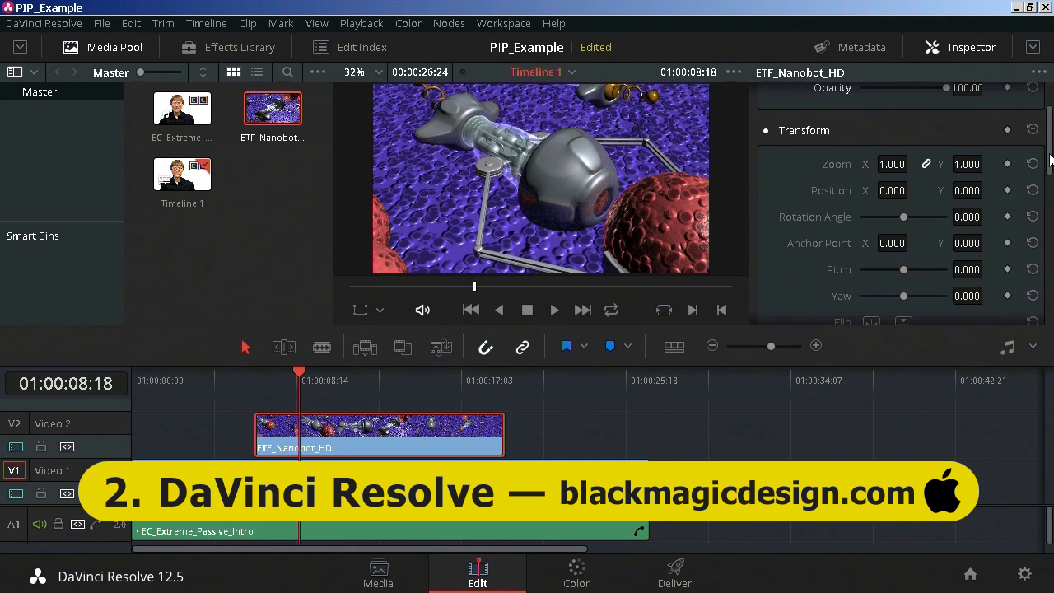
pyautogui.doubleClick(892, 164)
pyautogui.write('0.97')
pyautogui.press('Return')
pyautogui.moveTo(892, 164); pyautogui.dragTo(846, 164)
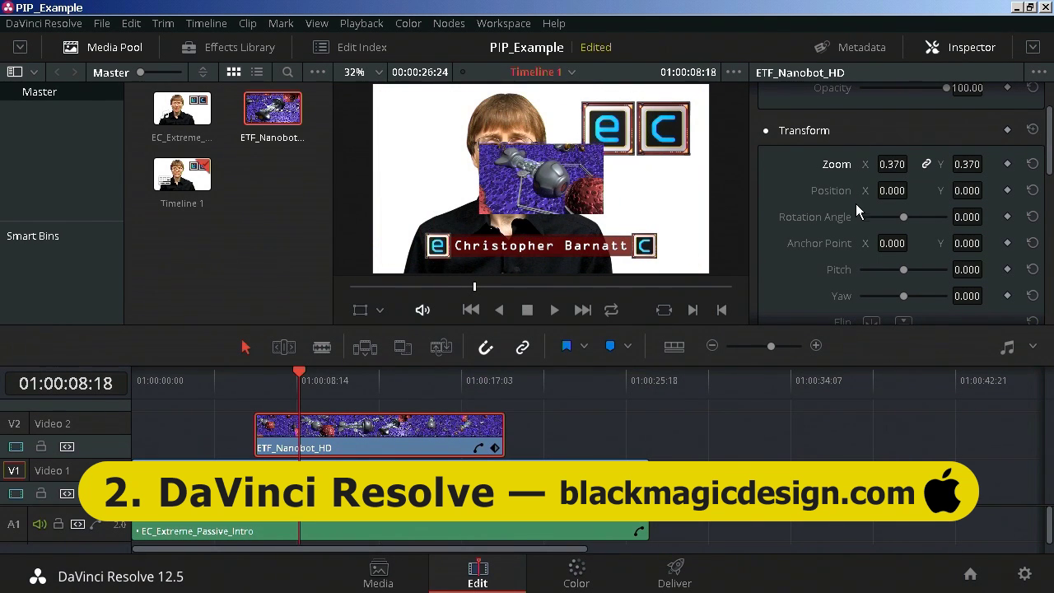
pyautogui.moveTo(892, 190); pyautogui.dragTo(911, 190)
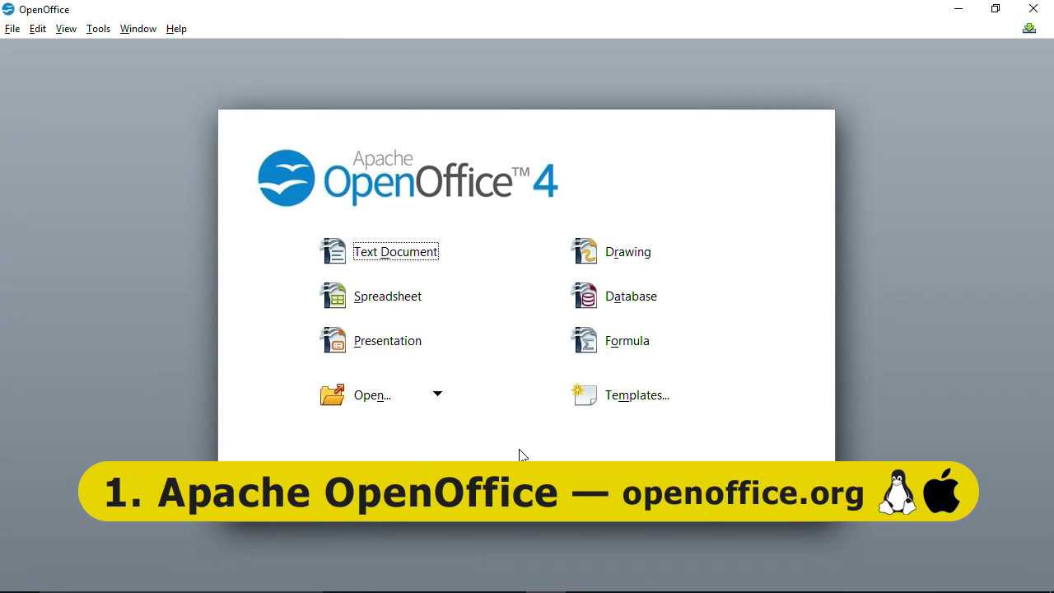
# Open the recent document C:\Docs\Test.doc from the Start Center, then switch to LibreOffice Writer.
pyautogui.click(438, 400)
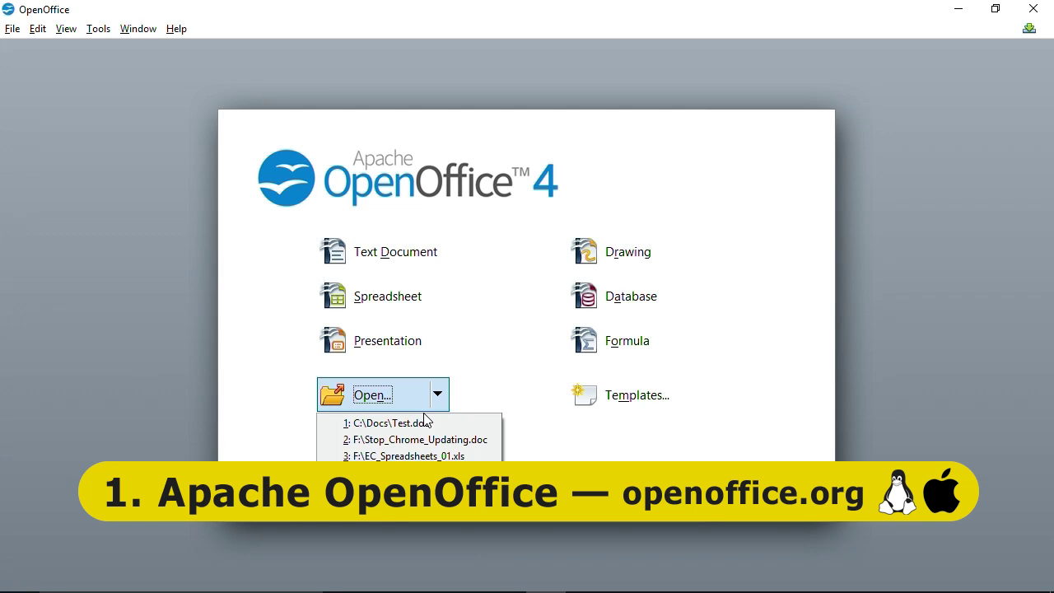
pyautogui.click(421, 423)
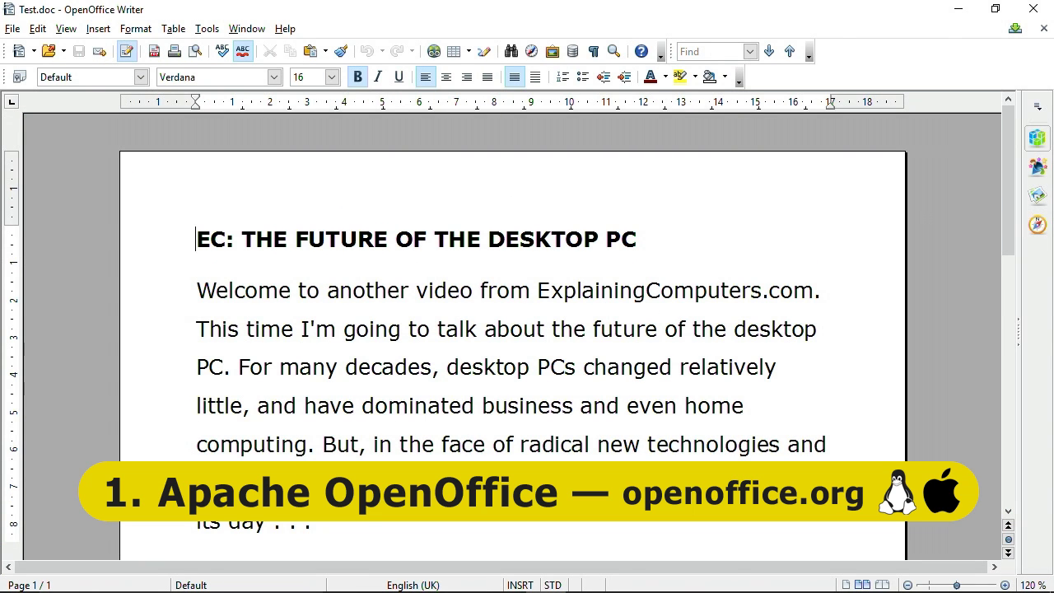
pyautogui.hotkey('alt', 'Tab')
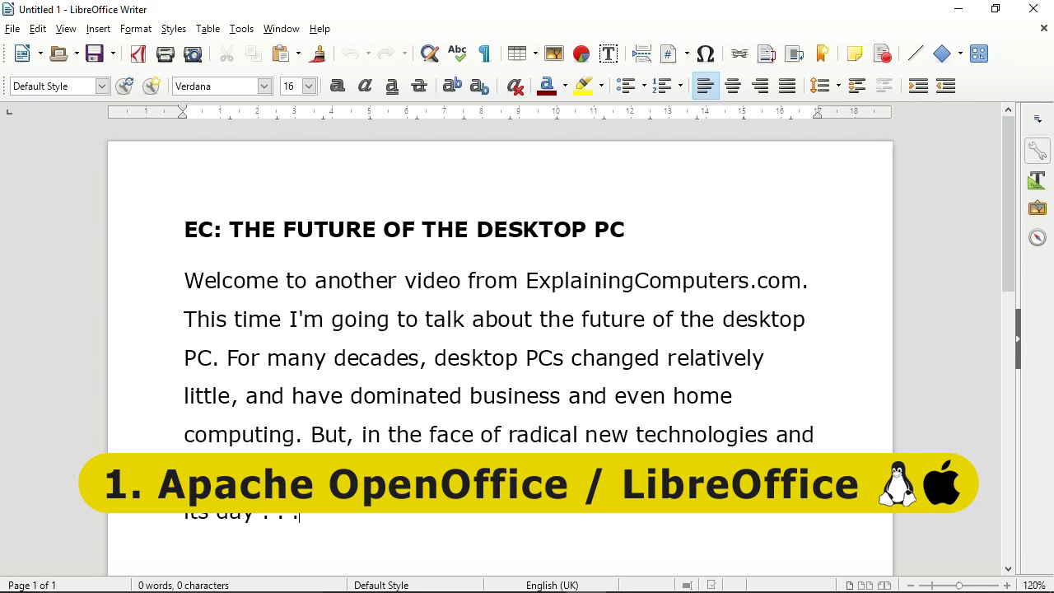
# Return to the OpenOffice Writer window showing Test.doc.
pyautogui.hotkey('alt', 'Tab')
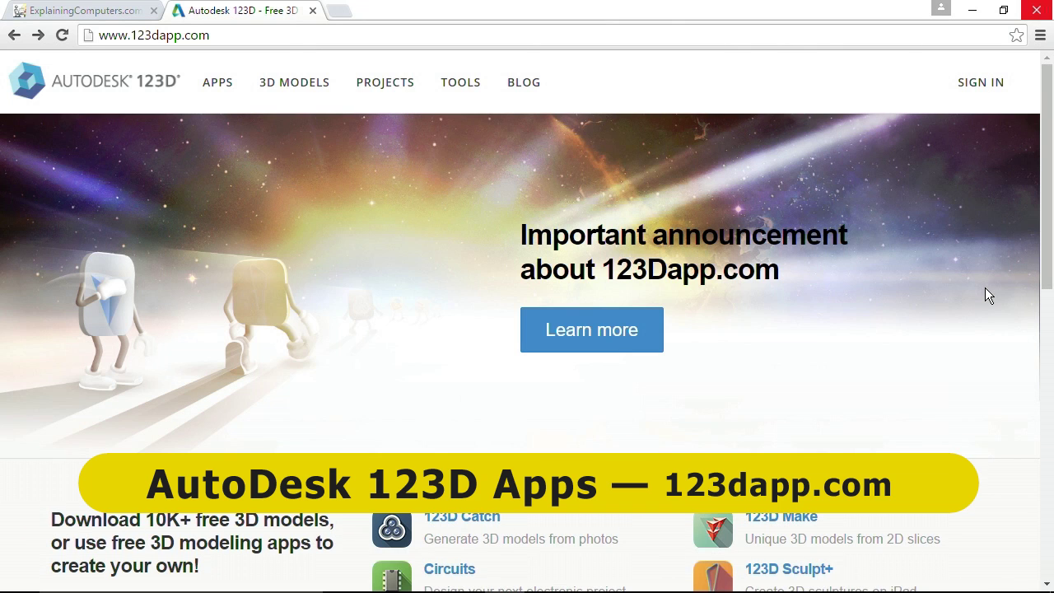
# Scroll down the 123dapp.com home page and open the Meet the Apps overview.
pyautogui.moveTo(1048, 215); pyautogui.dragTo(1052, 347)
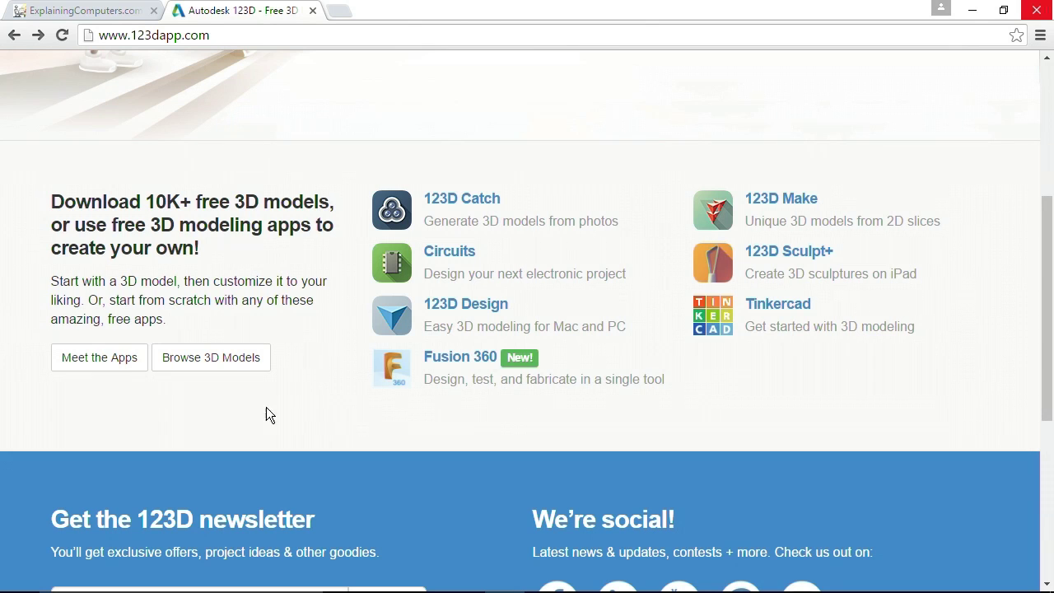
pyautogui.click(71, 362)
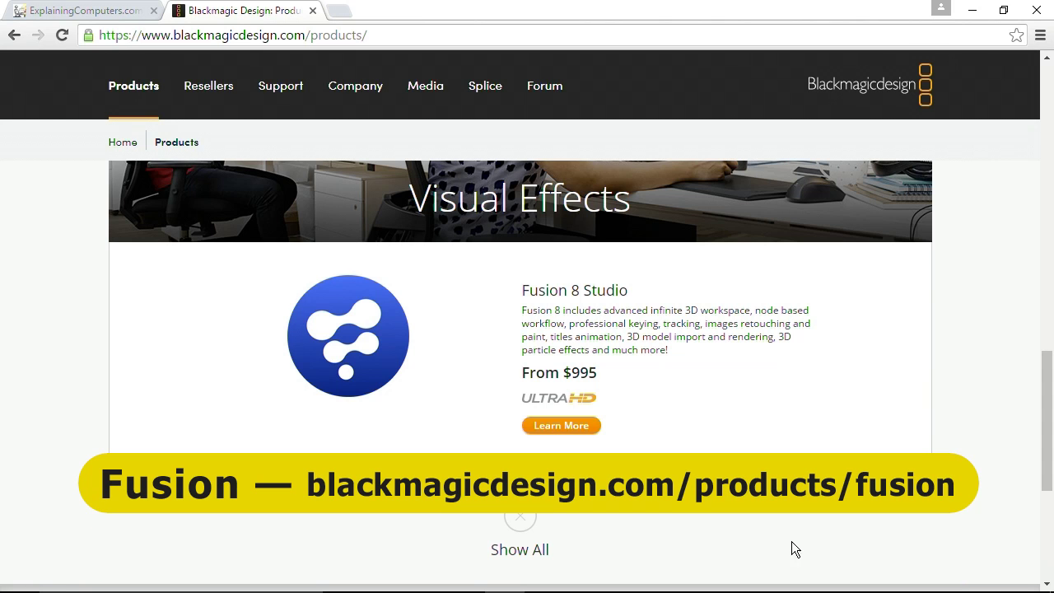
# Open Fusion 8 Studio's Learn More page and scroll to its free Mac, Windows and Linux downloads.
pyautogui.click(563, 430)
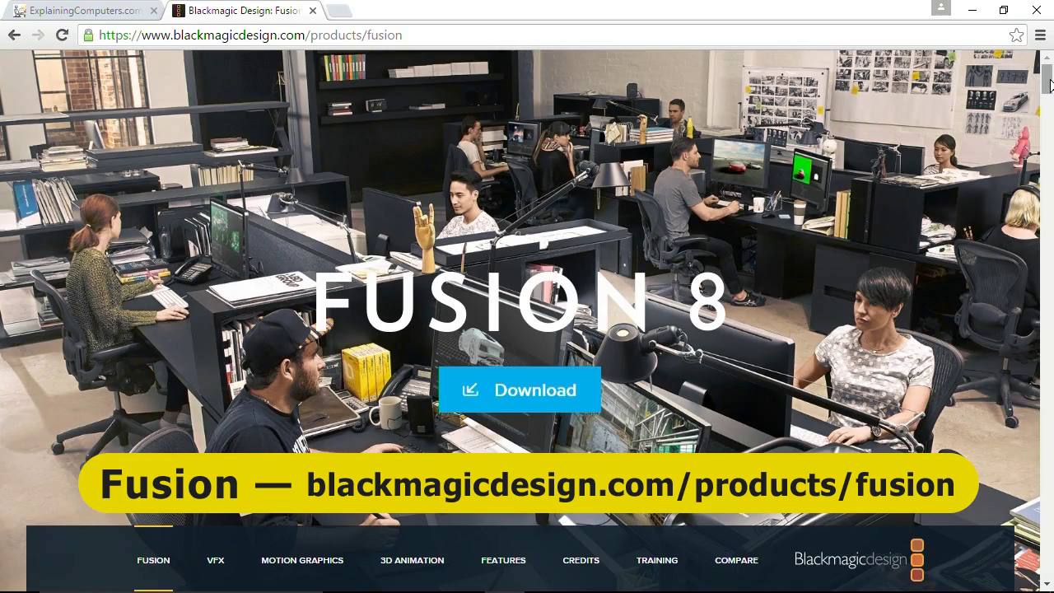
pyautogui.moveTo(1046, 83); pyautogui.dragTo(1049, 548)
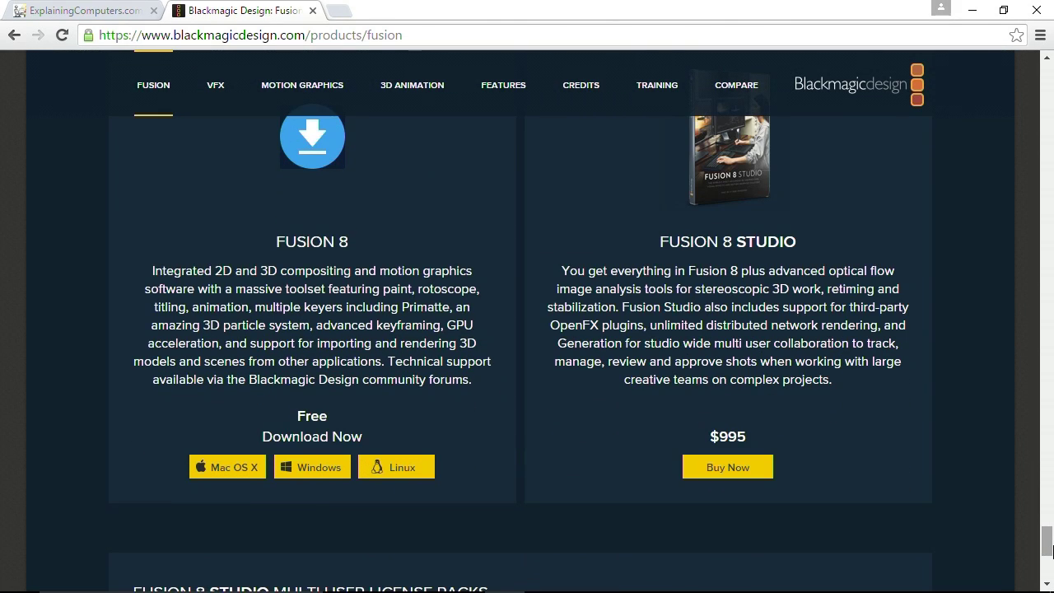